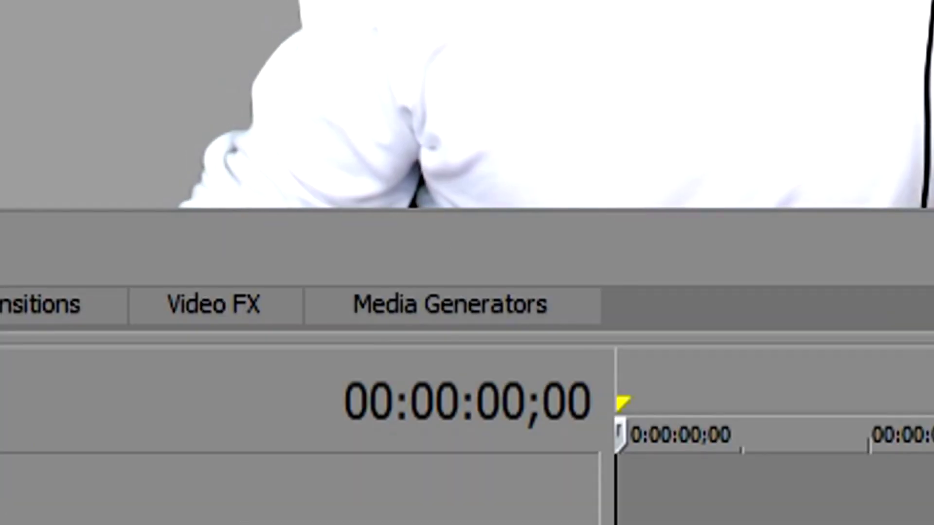
Drag the (Default) Titles & Text preset from Media Generators onto a new video track.
left_click(208, 272)
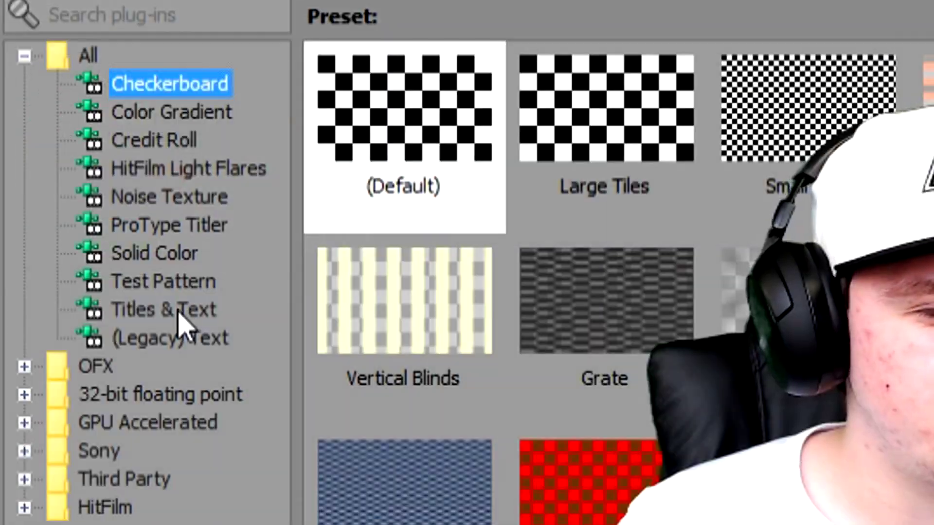
left_click(58, 131)
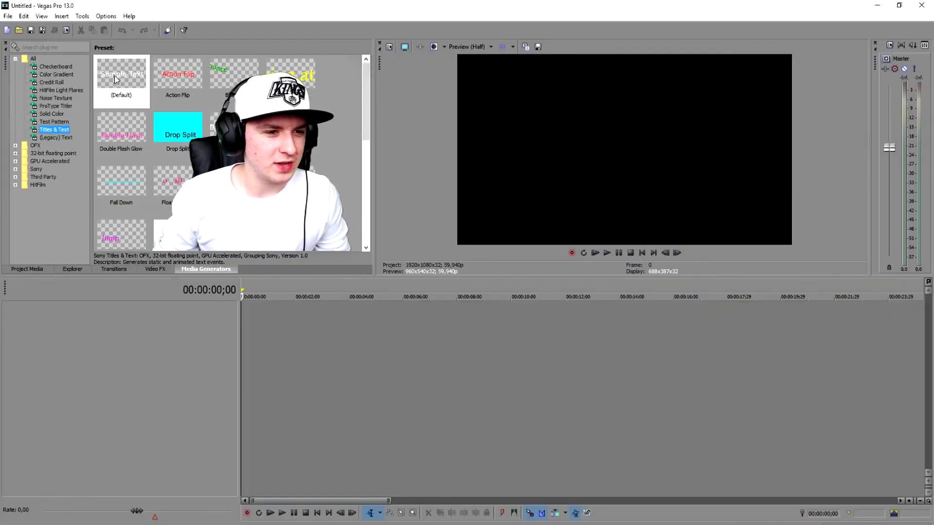
left_click_drag(116, 79, 129, 86)
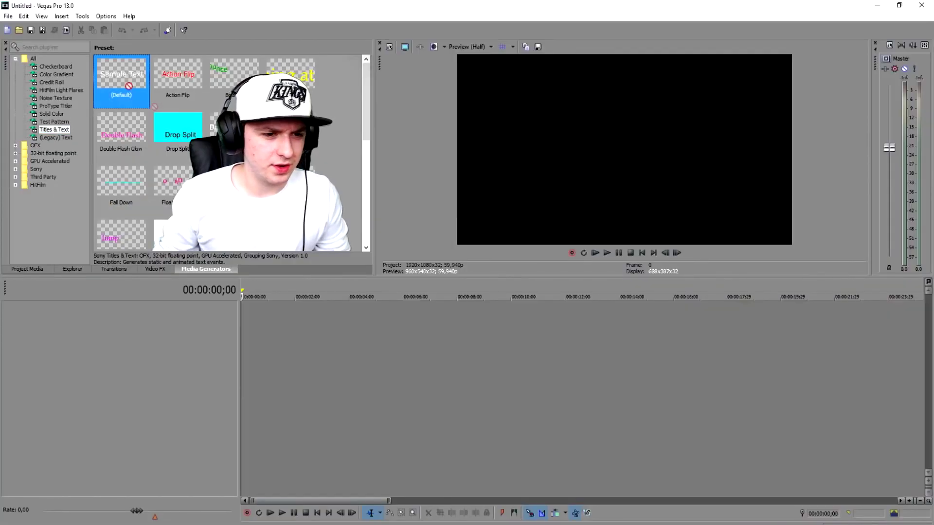
left_click_drag(308, 330, 233, 326)
left_click_drag(323, 286, 397, 191)
Replace the Sample Text placeholder with the creator's channel name.
left_click(325, 322)
key("ctrl+a")
type("JustAe")
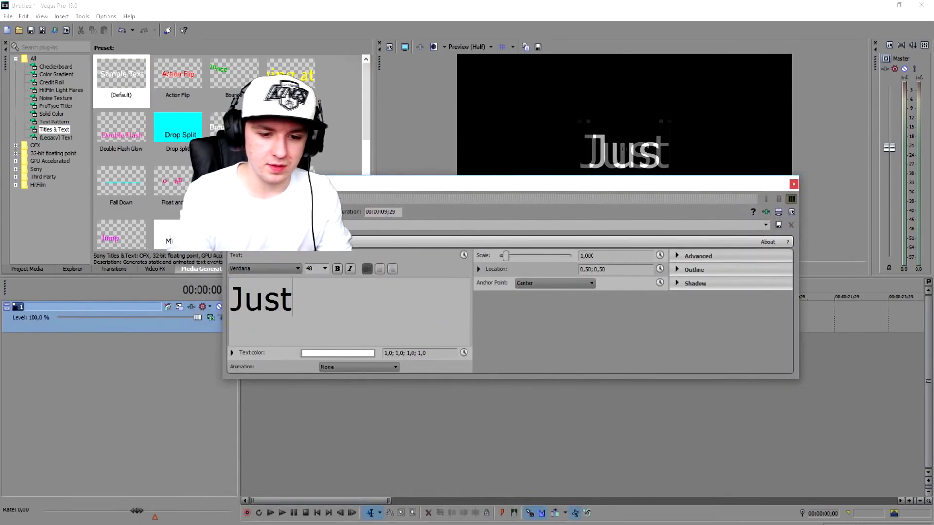
key("BackSpace")
type("mle")
key("BackSpace")
key("BackSpace")
key("BackSpace")
type("lexHalford")
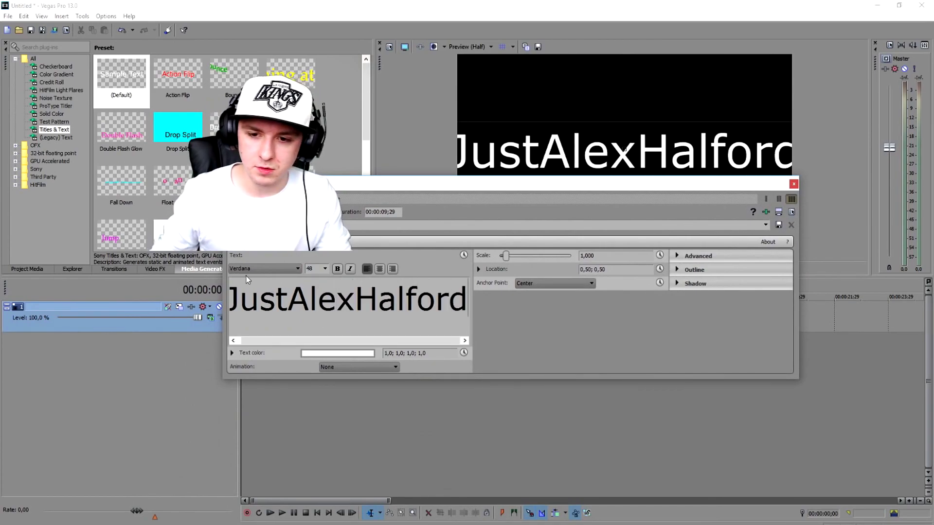
Set the title text's font size to 35 and close the generator editor.
double_click(322, 287)
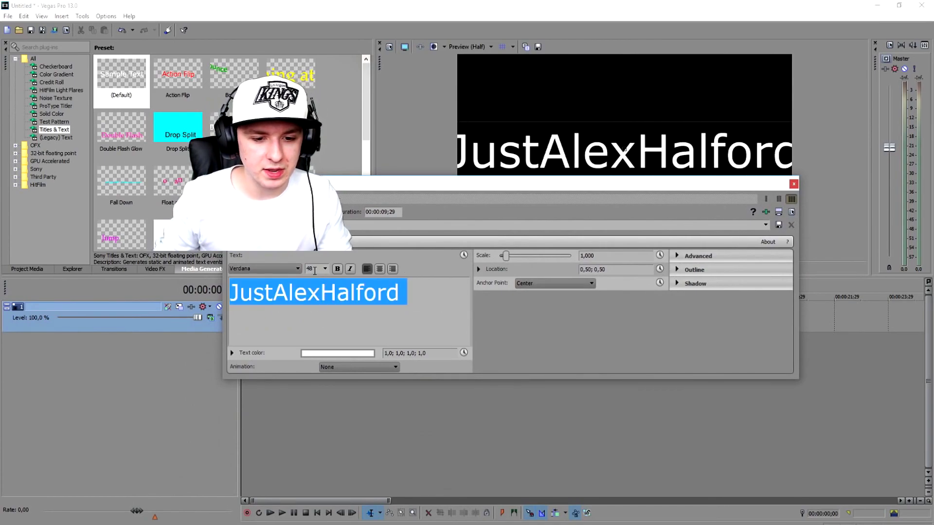
double_click(311, 268)
type("35")
key("Return")
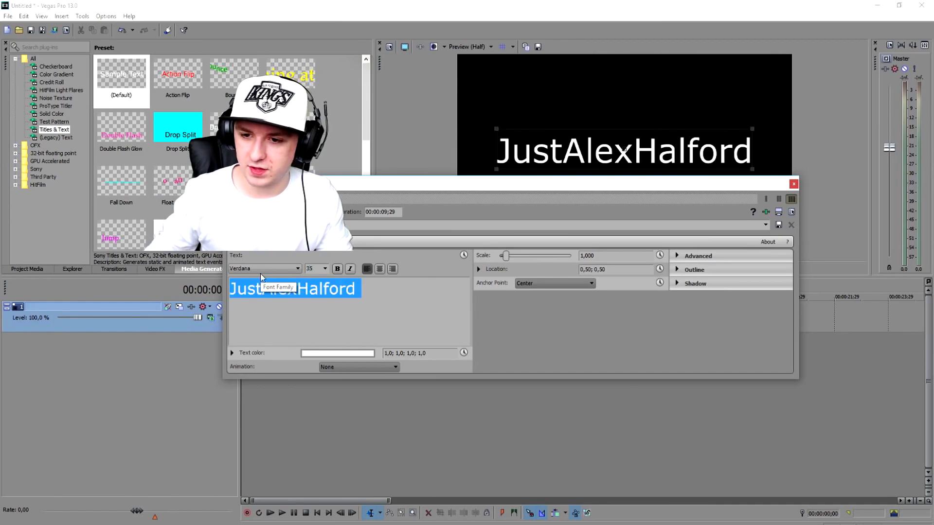
key("Escape")
scroll(483, 308, "down", 3)
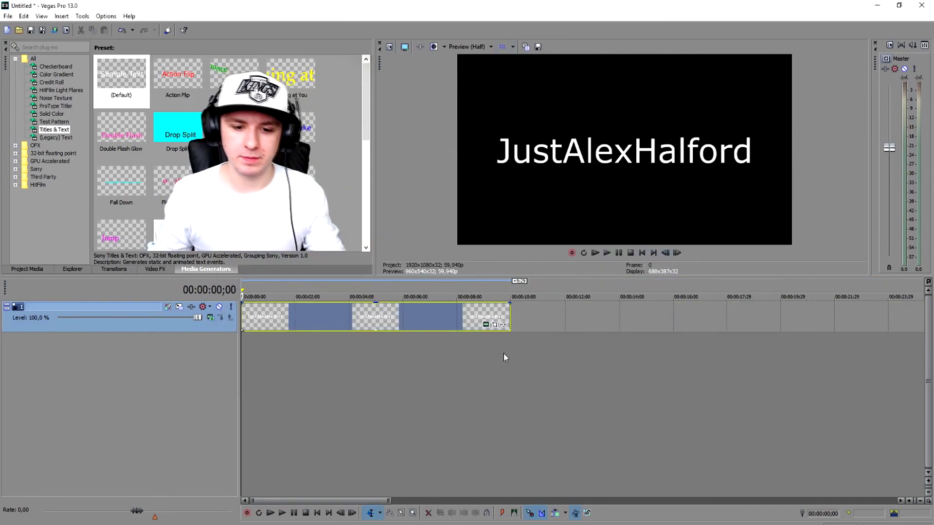
Open Event Pan/Crop for the title event and position its window beside the preview.
left_click(495, 325)
left_click_drag(623, 289, 662, 113)
scroll(632, 329, "down", 1)
left_click_drag(649, 111, 555, 148)
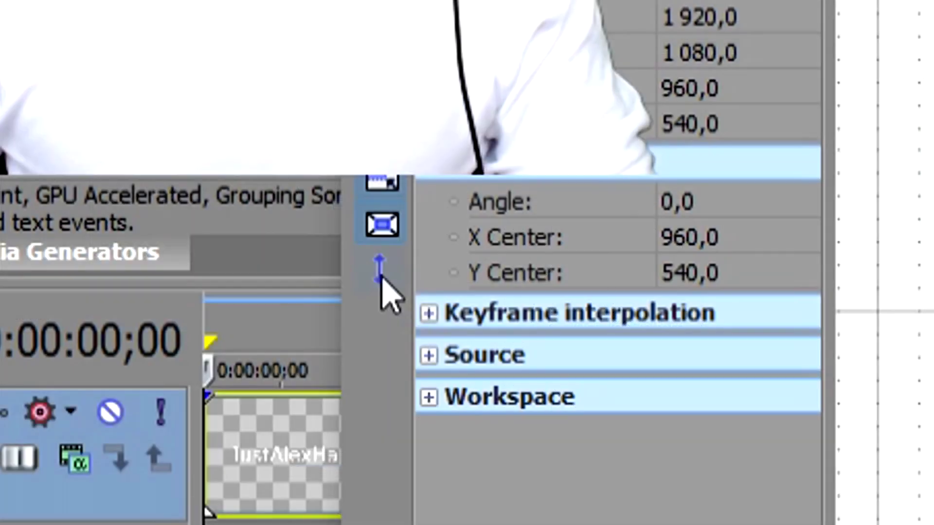
Enable free move and add a centred Restore keyframe at about 4 s.
left_click(282, 273)
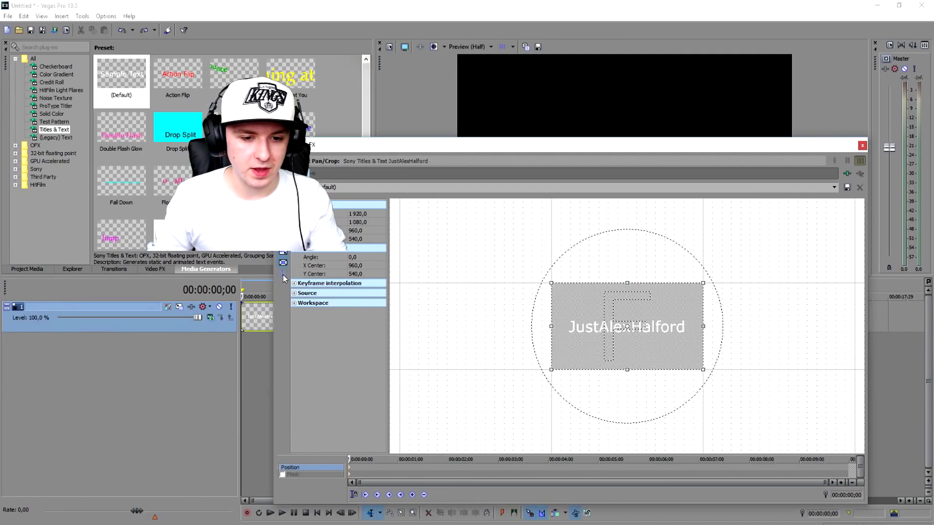
scroll(642, 335, "down", 2)
left_click_drag(621, 333, 637, 266)
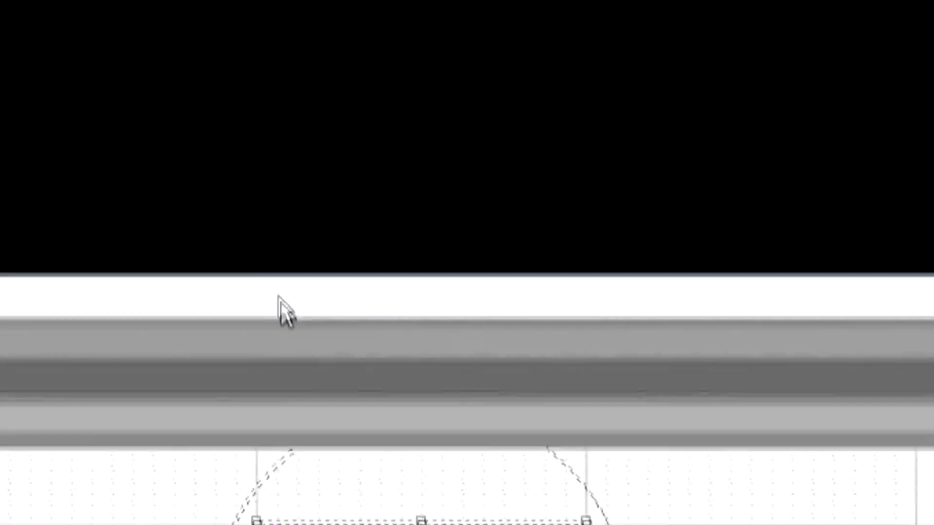
left_click_drag(577, 150, 555, 158)
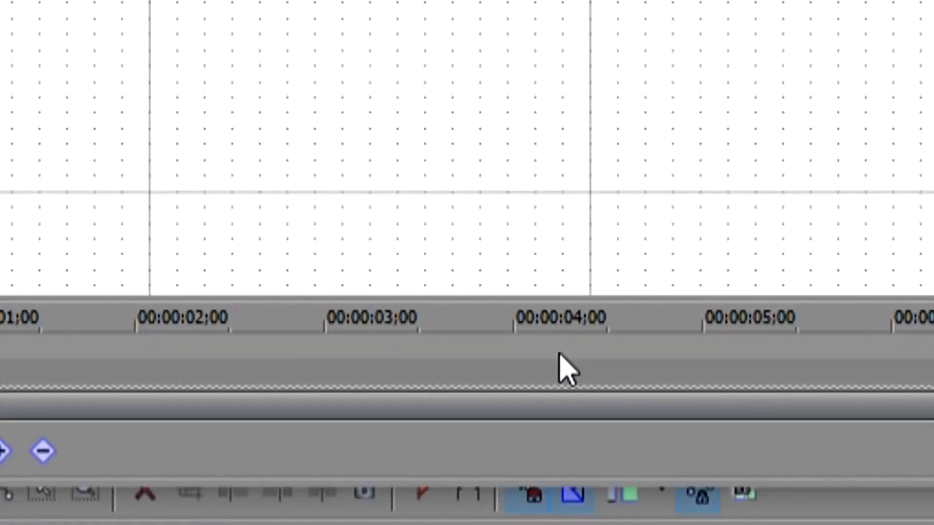
left_click(538, 479)
right_click(583, 293)
left_click(592, 299)
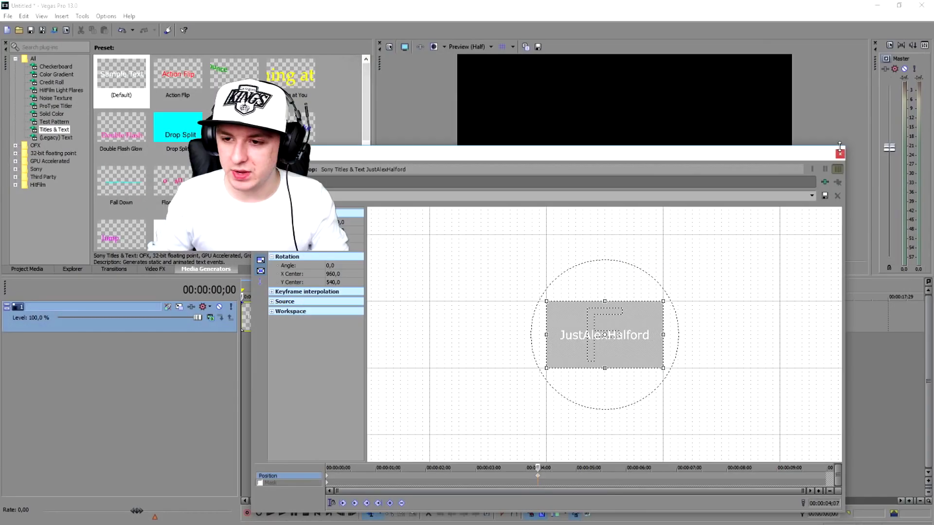
left_click_drag(771, 160, 740, 363)
At the start, drag the crop frame below the title; move the centred keyframe to 2 s.
left_click(642, 253)
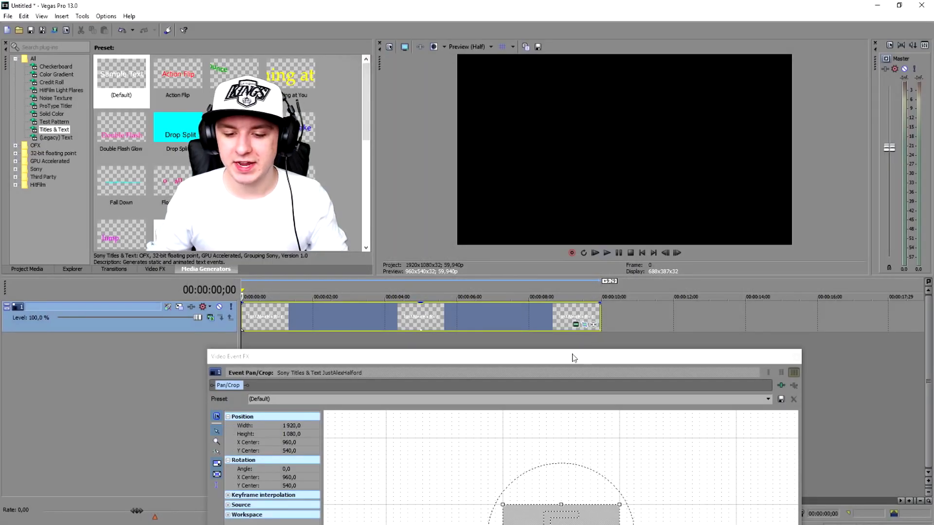
left_click_drag(574, 358, 622, 94)
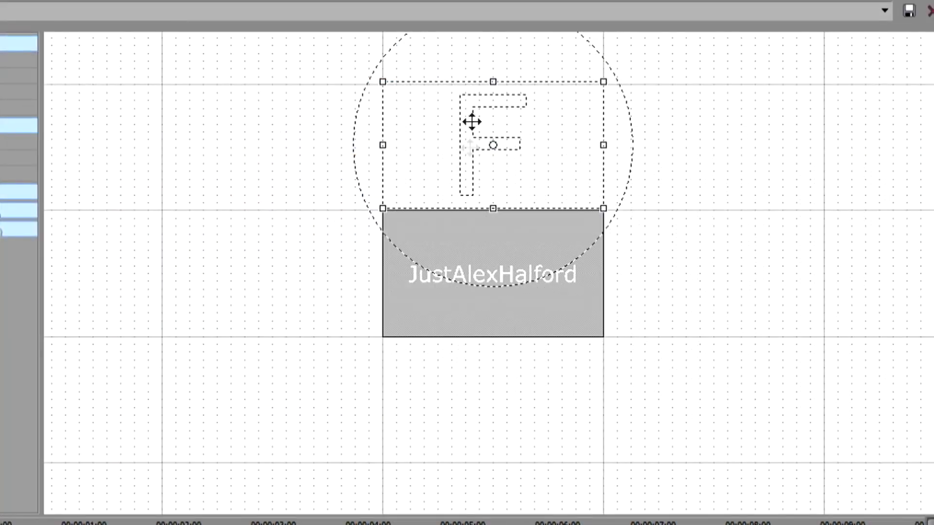
left_click_drag(472, 122, 462, 374)
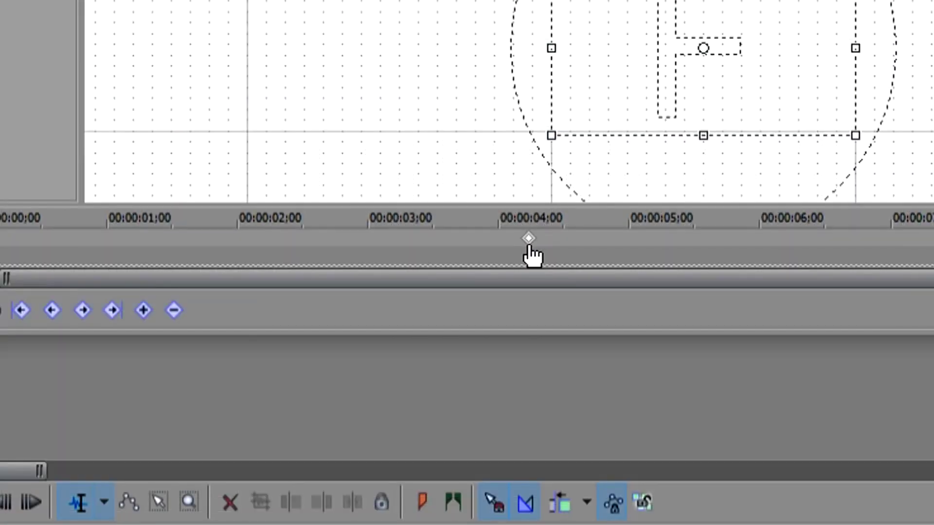
left_click_drag(543, 412, 447, 418)
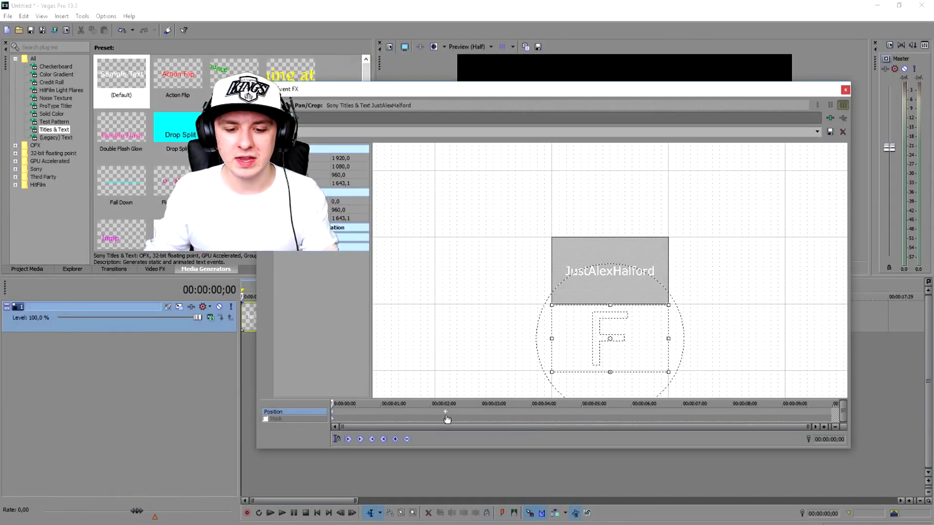
left_click_drag(643, 95, 650, 351)
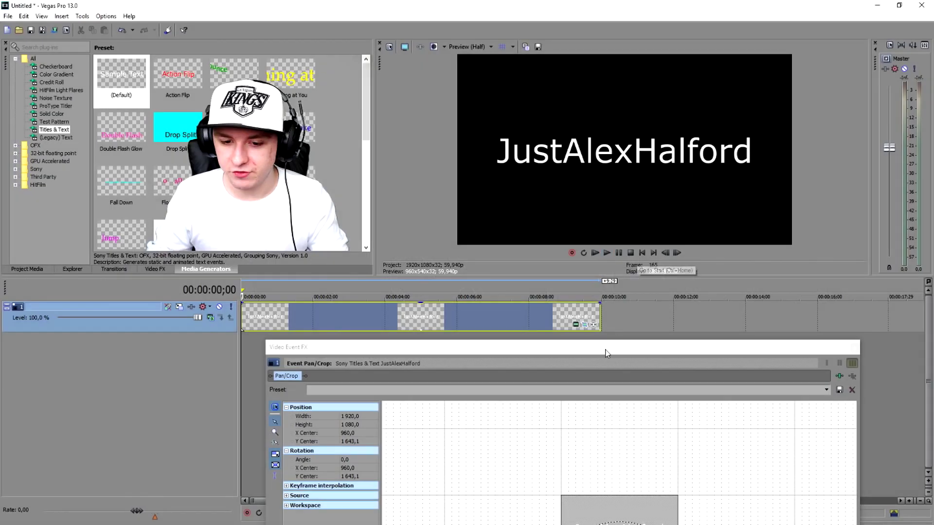
left_click_drag(605, 354, 645, 107)
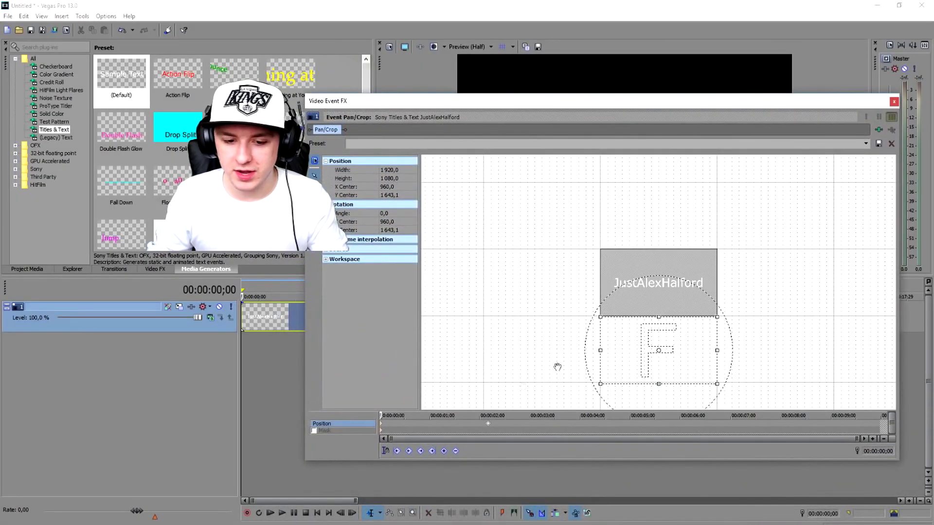
Add a Restore keyframe at 2 s and shift the crop frame right there and at the start.
left_click(489, 428)
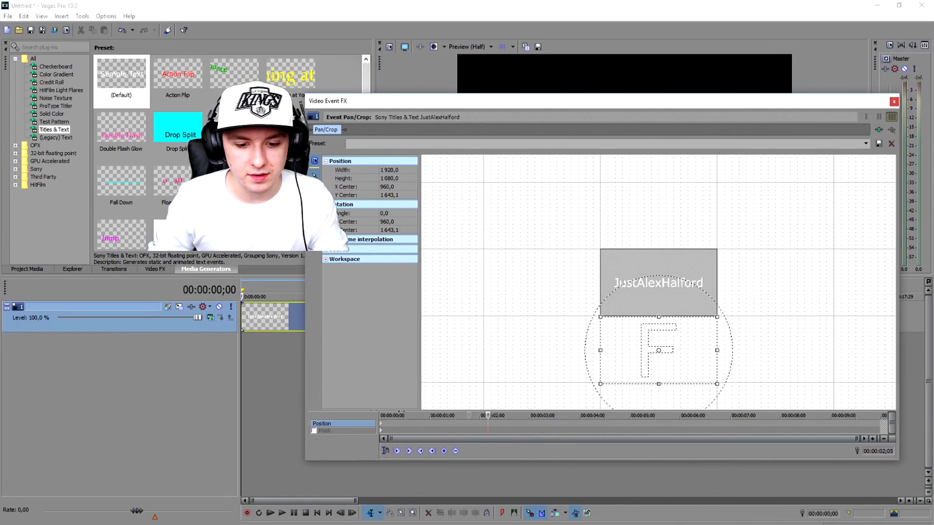
right_click(647, 268)
left_click(662, 278)
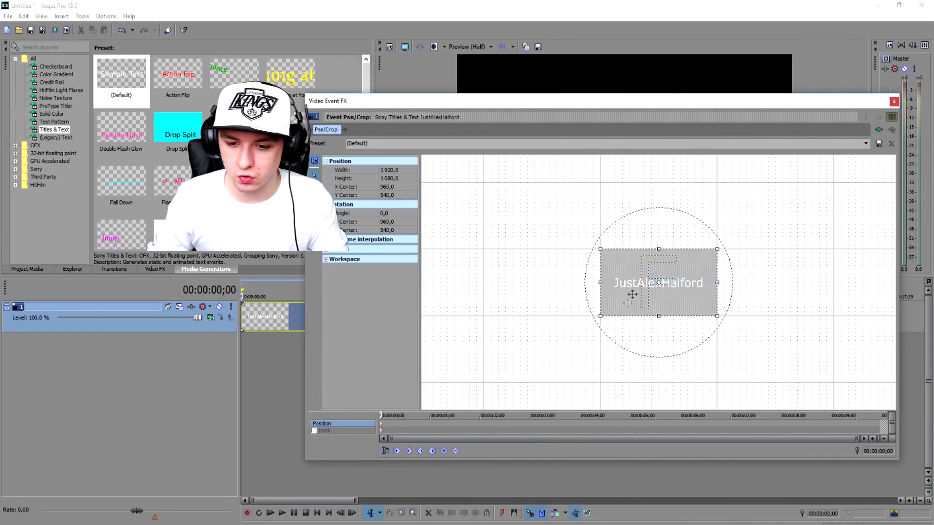
left_click_drag(530, 110, 523, 210)
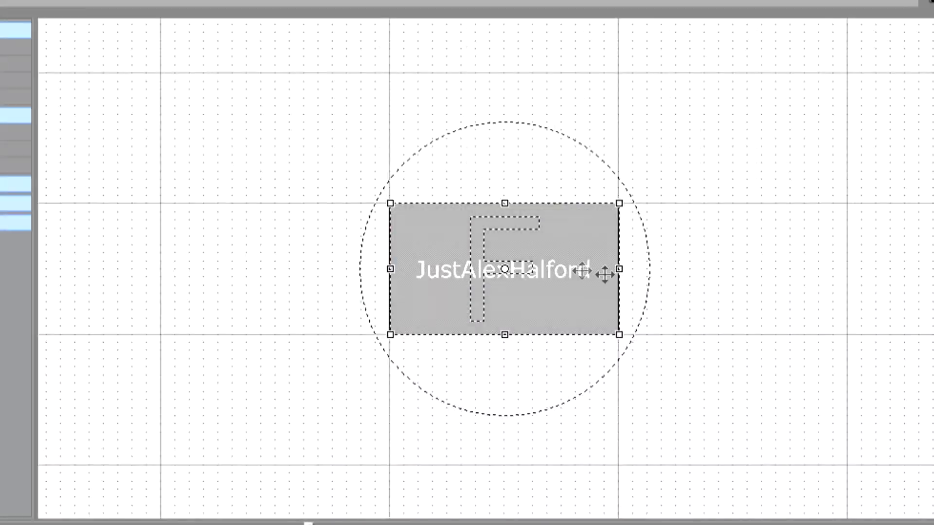
left_click_drag(636, 268, 747, 273)
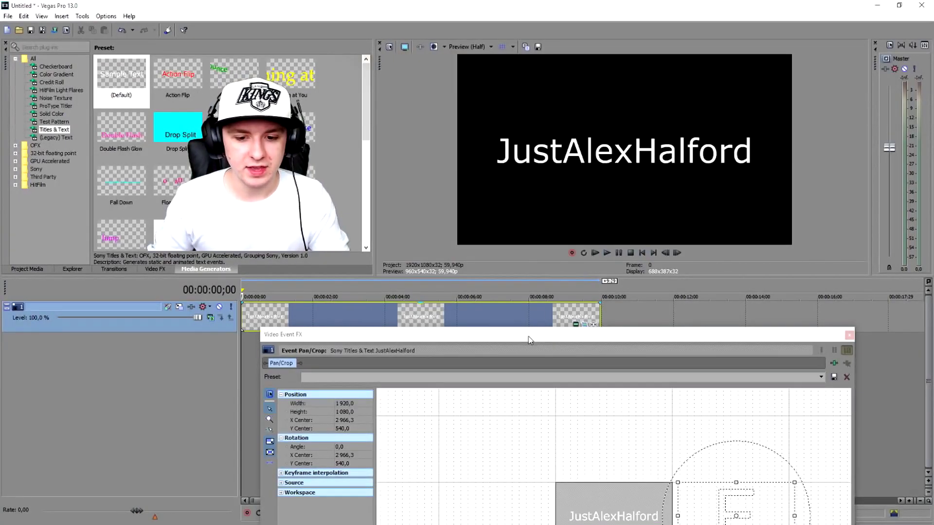
left_click_drag(540, 328, 512, 121)
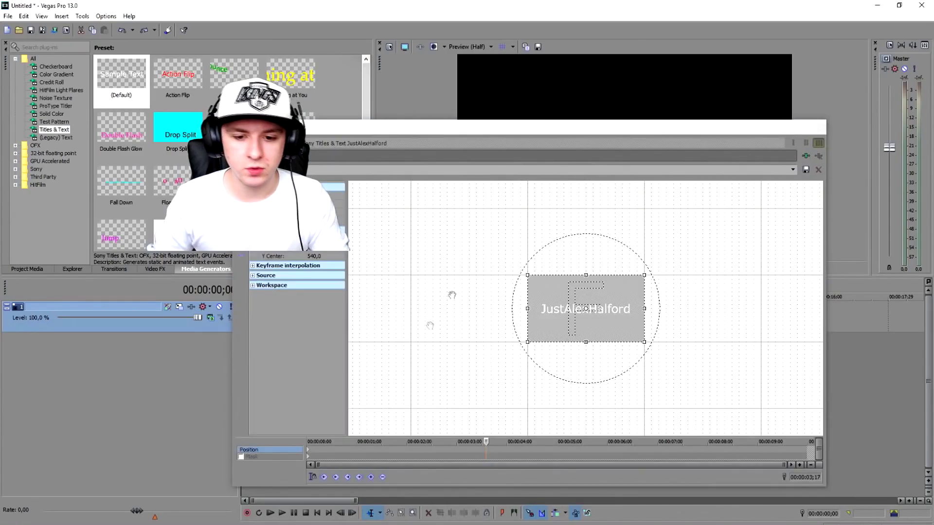
left_click(310, 454)
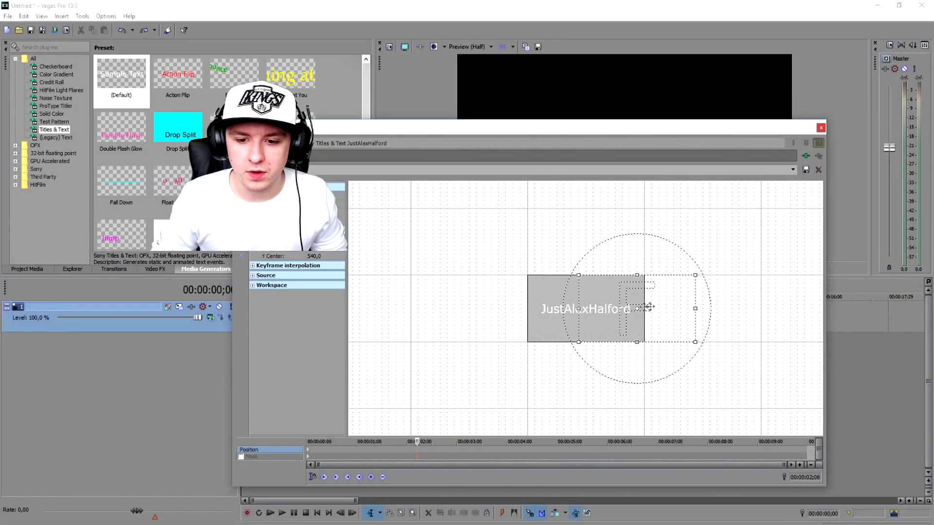
left_click_drag(641, 301, 698, 306)
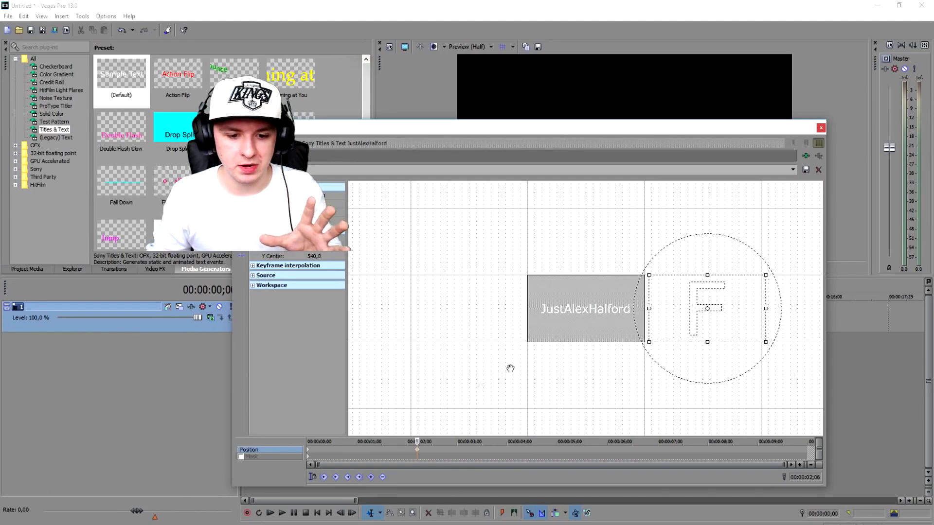
Close Pan/Crop and add a Drop Split title event after the first title.
left_click(821, 128)
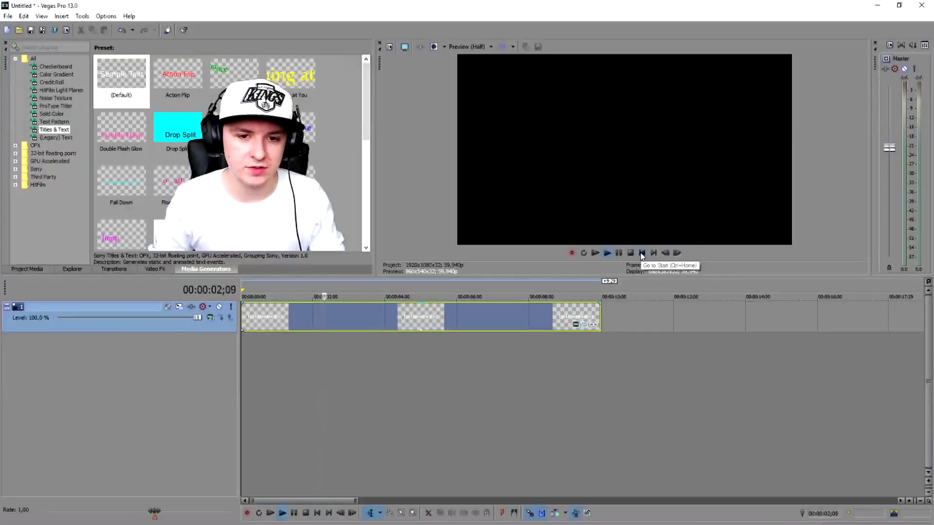
left_click(642, 253)
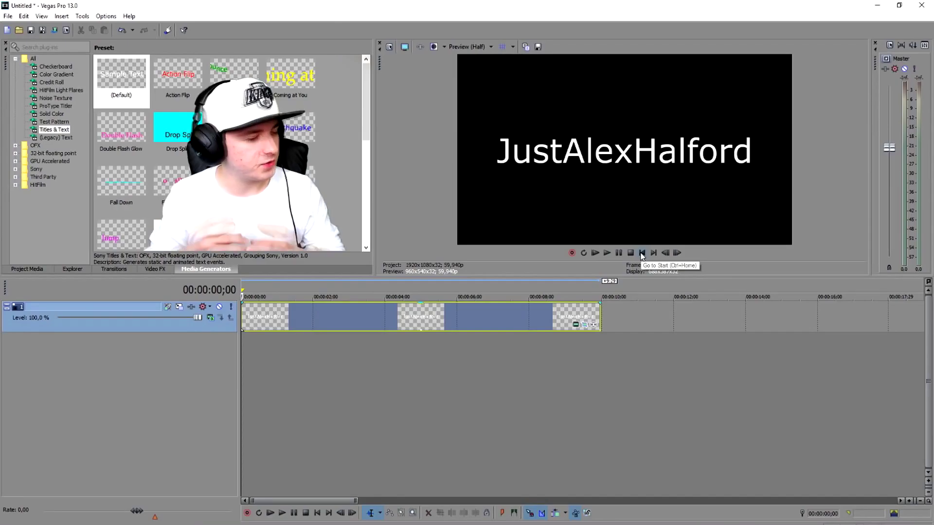
left_click_drag(180, 138, 622, 317)
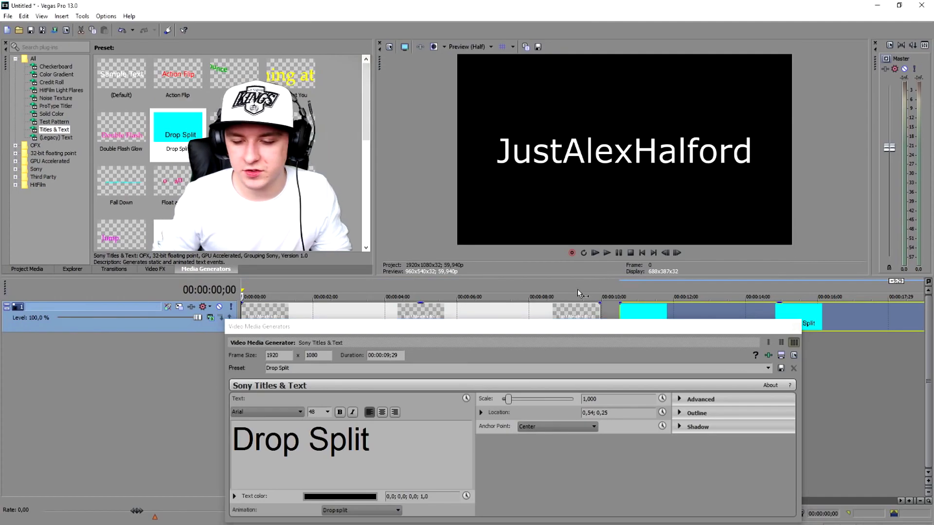
Play back the Drop Split title animation to preview it.
left_click(605, 295)
key("space")
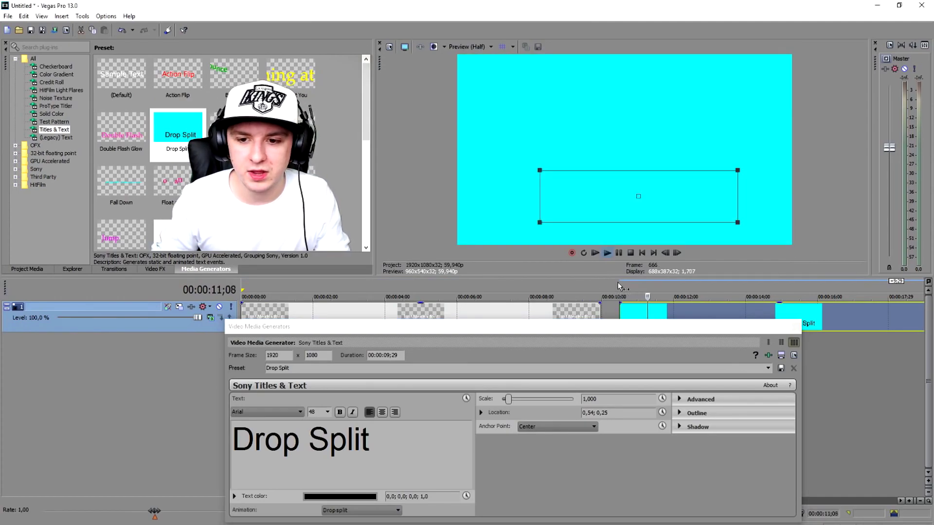
scroll(486, 291, "down", 3)
key("space")
left_click(466, 292)
key("space")
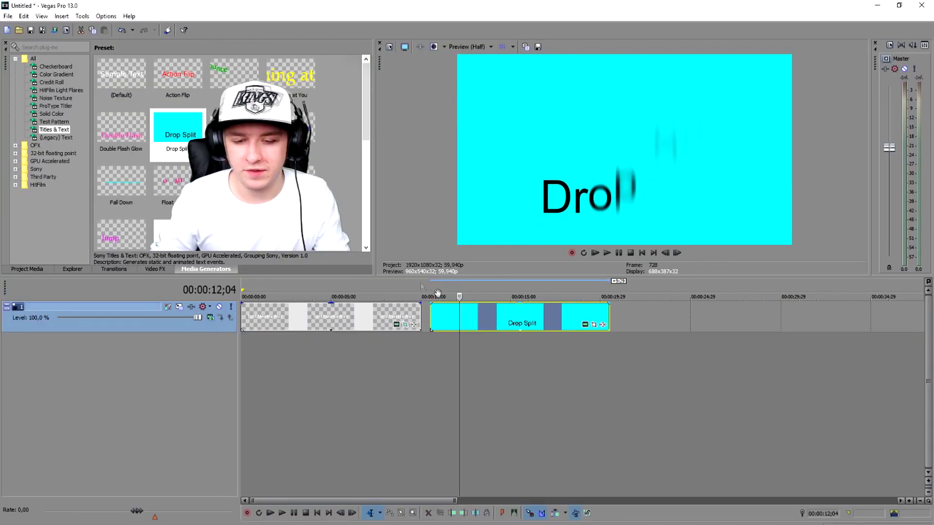
Reposition the title's pan/crop frame to the left of the text and preview from the start.
left_click(407, 325)
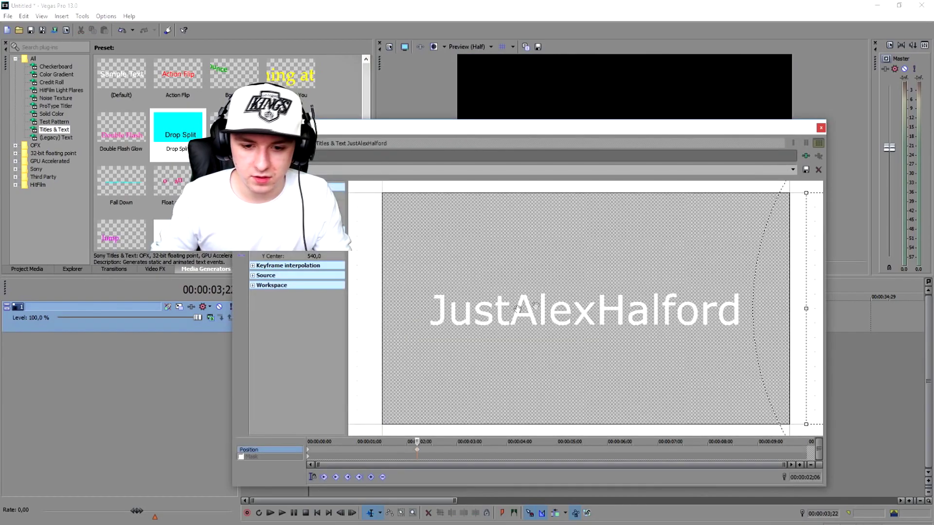
left_click_drag(741, 296, 561, 298)
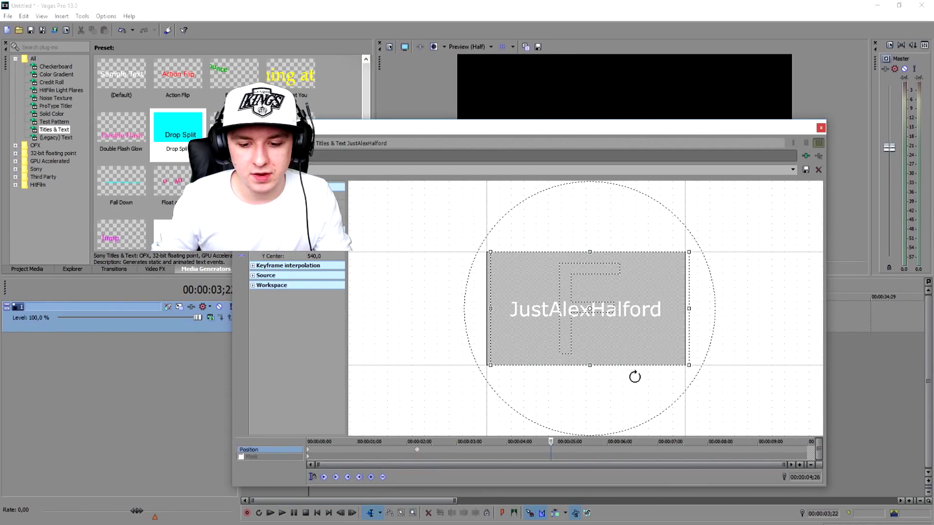
left_click_drag(603, 309, 423, 308)
left_click(821, 127)
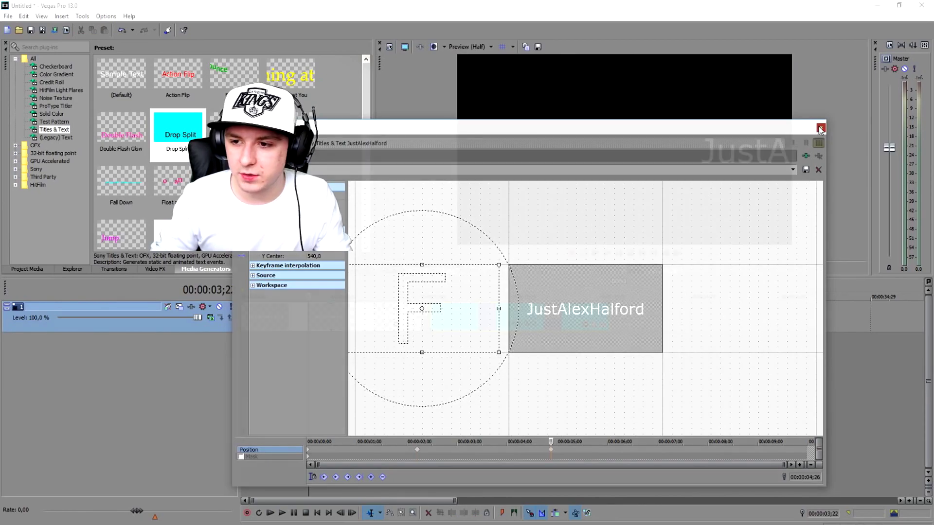
left_click(643, 252)
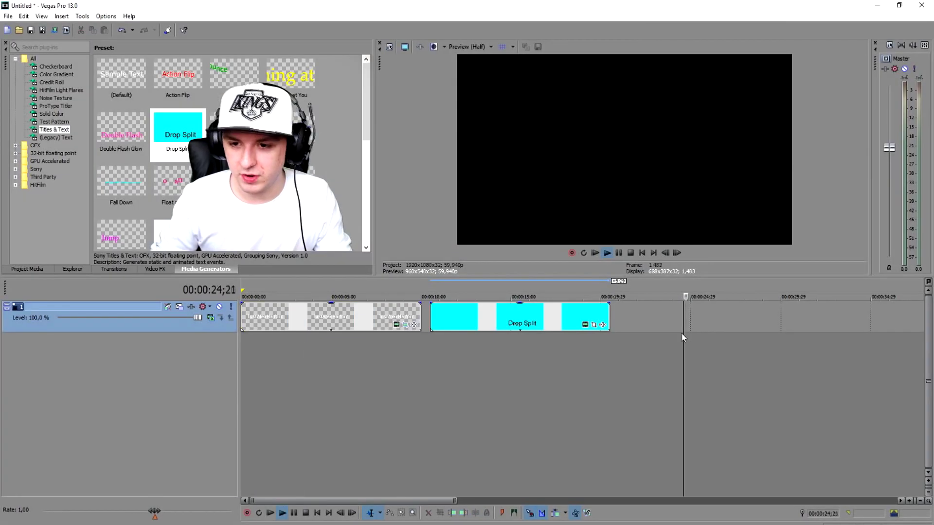
Delete the Drop Split event from the timeline.
left_click(681, 336)
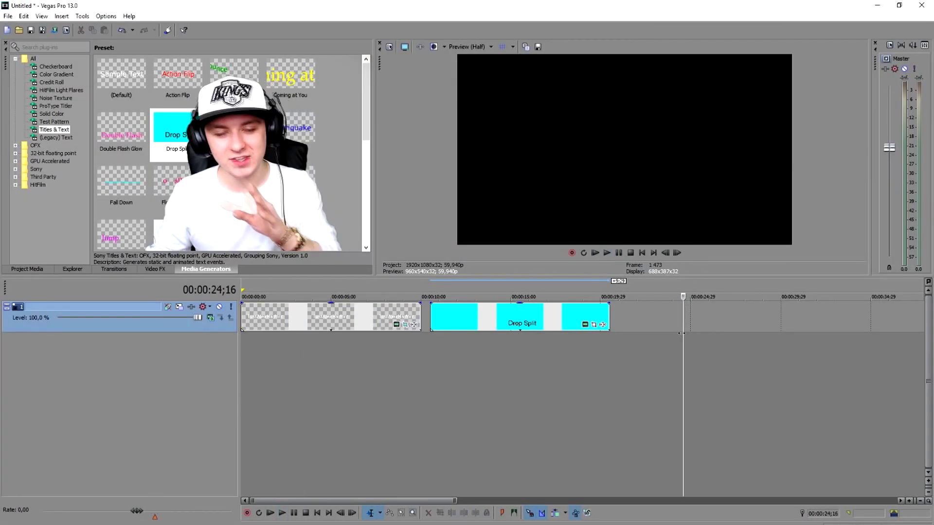
left_click(538, 325)
key("Delete")
left_click(383, 291)
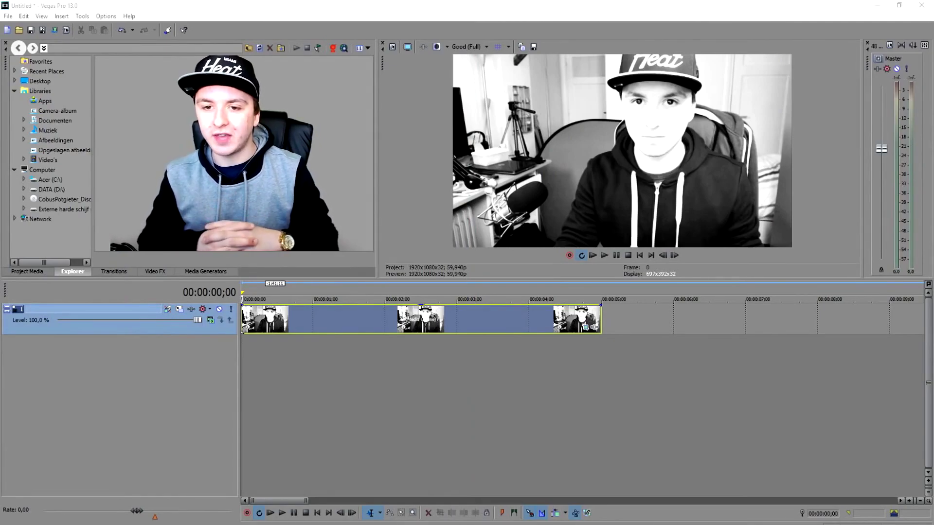
Zoom the timeline and show the Titles & Text presets under Media Generators.
scroll(854, 308, "up", 2)
scroll(855, 308, "down", 2)
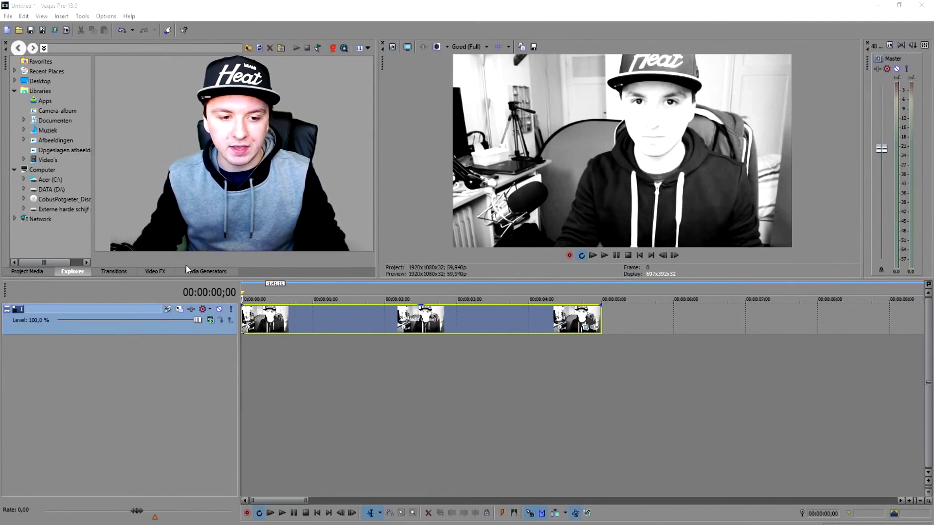
scroll(274, 295, "up", 1)
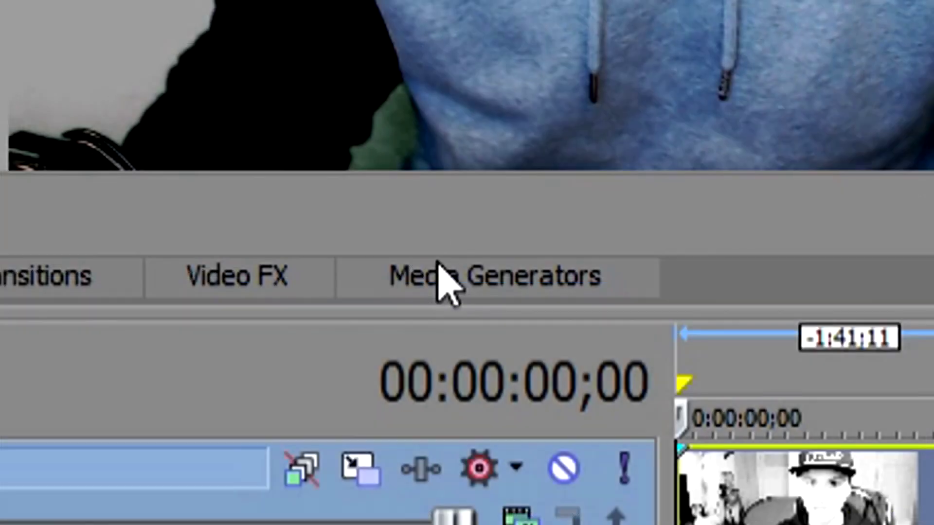
left_click(193, 272)
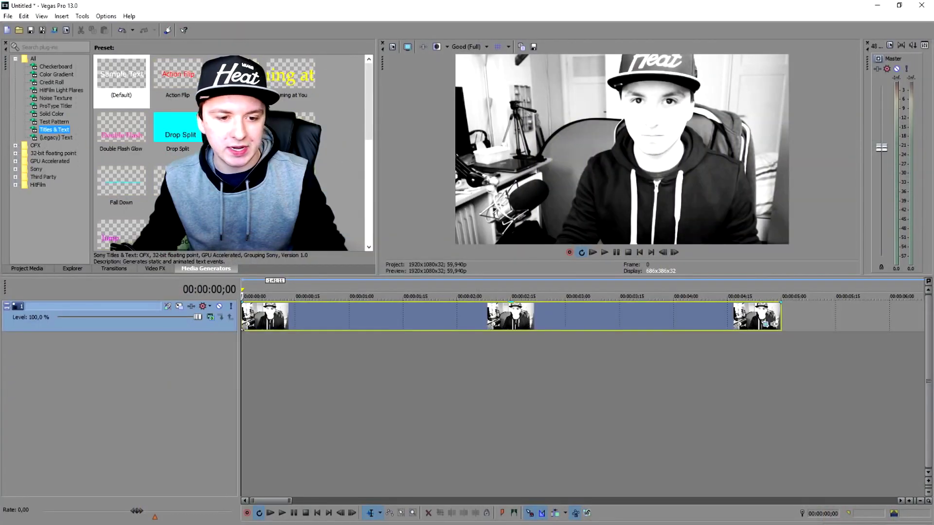
Add a default title above the webcam clip reading the channel name at font size 35.
left_click_drag(339, 300, 402, 324)
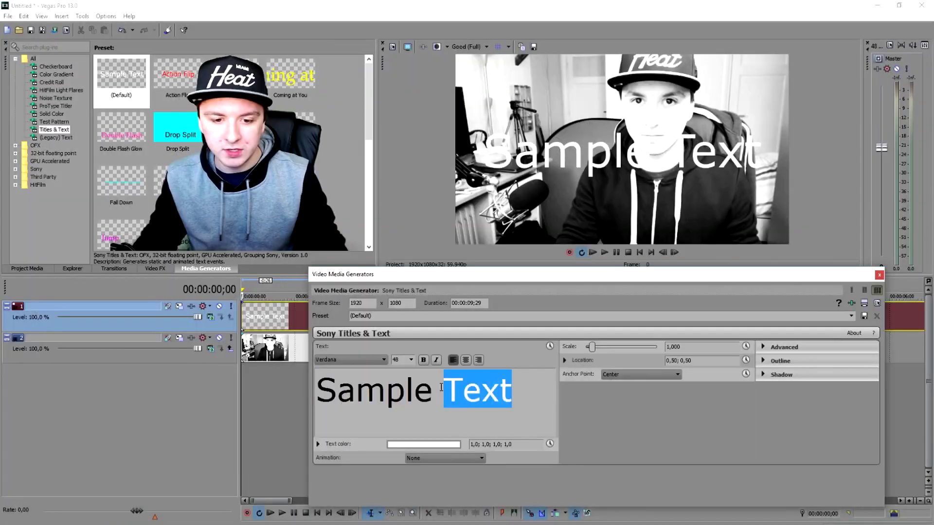
key("ctrl+a")
type("JustA")
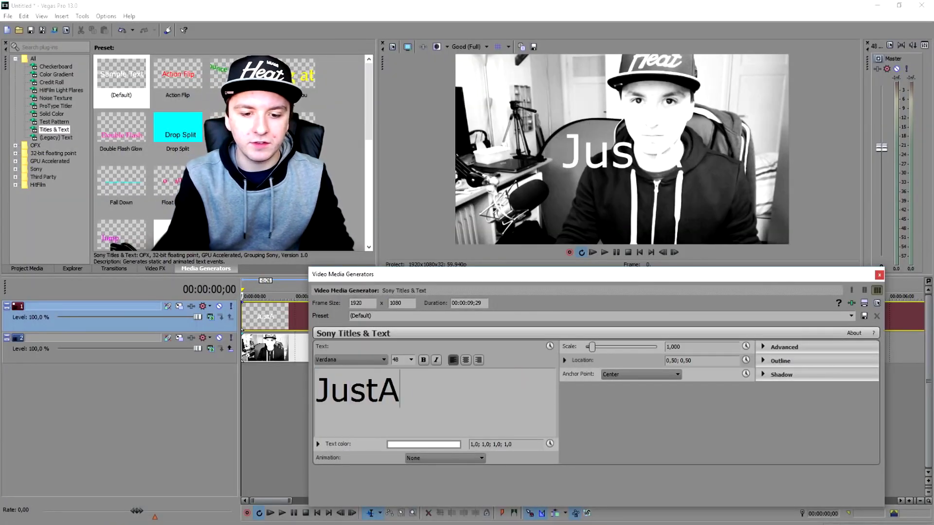
type("lexHalford")
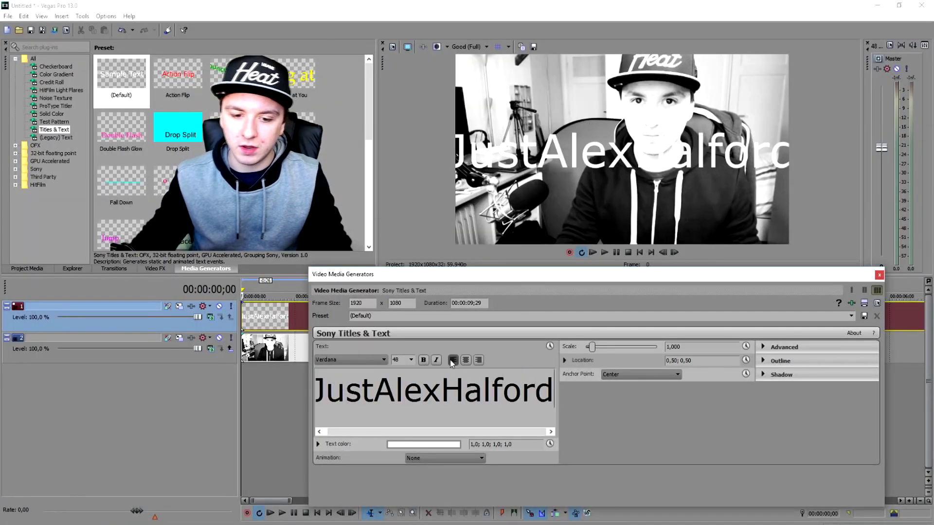
key("ctrl+a")
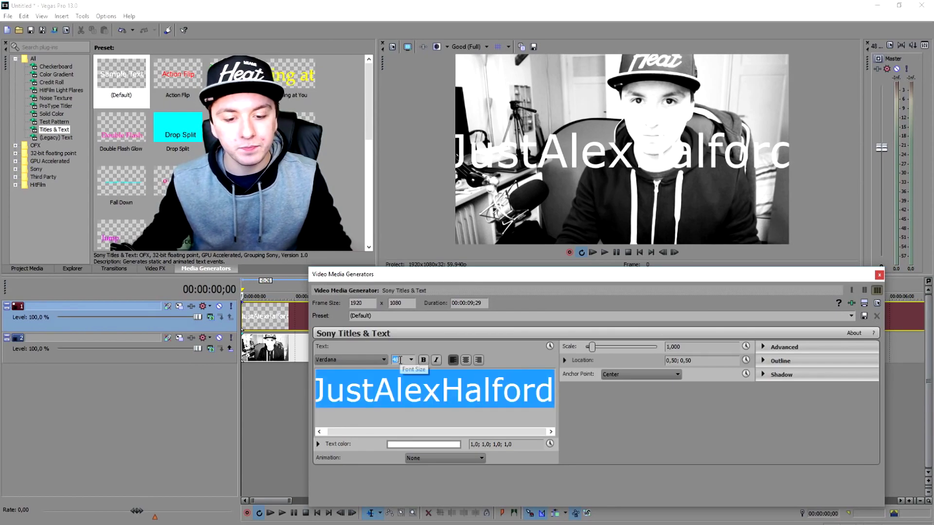
type("35")
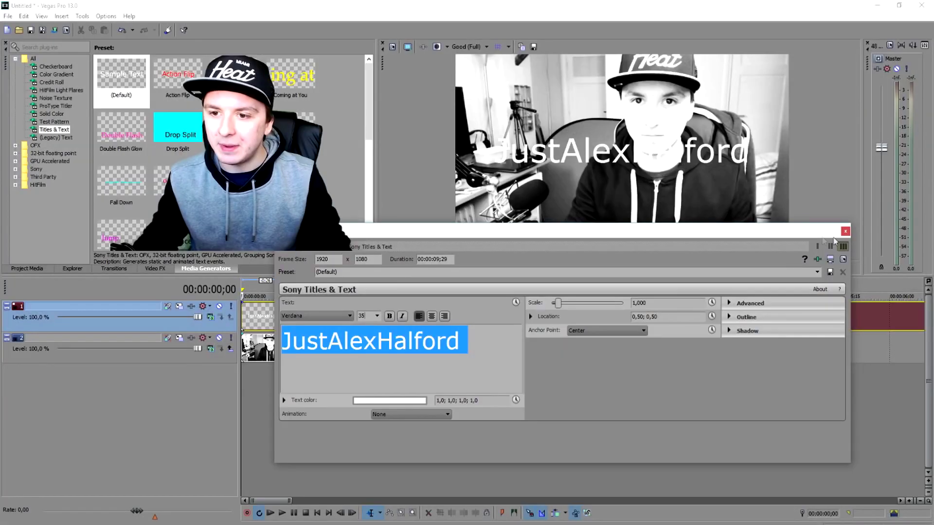
left_click(846, 231)
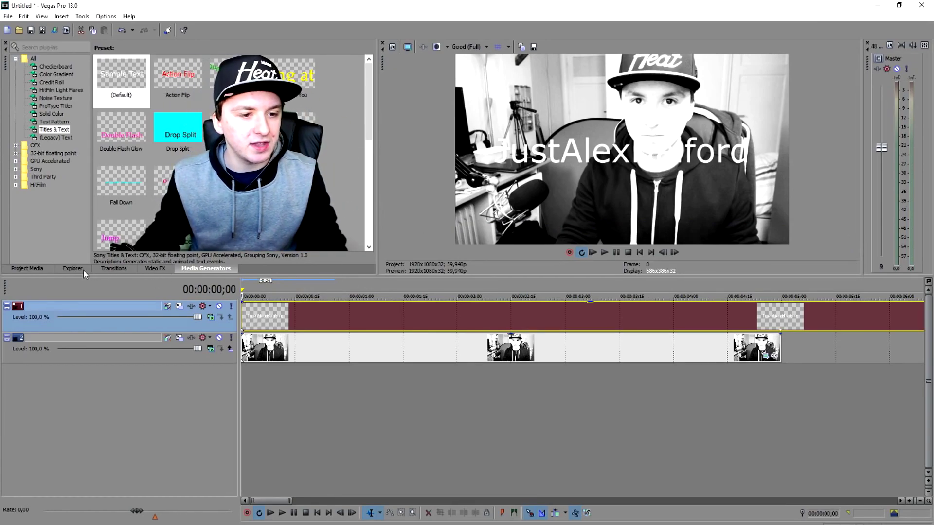
Move the title event later and split the webcam clip at the playhead.
left_click(68, 269)
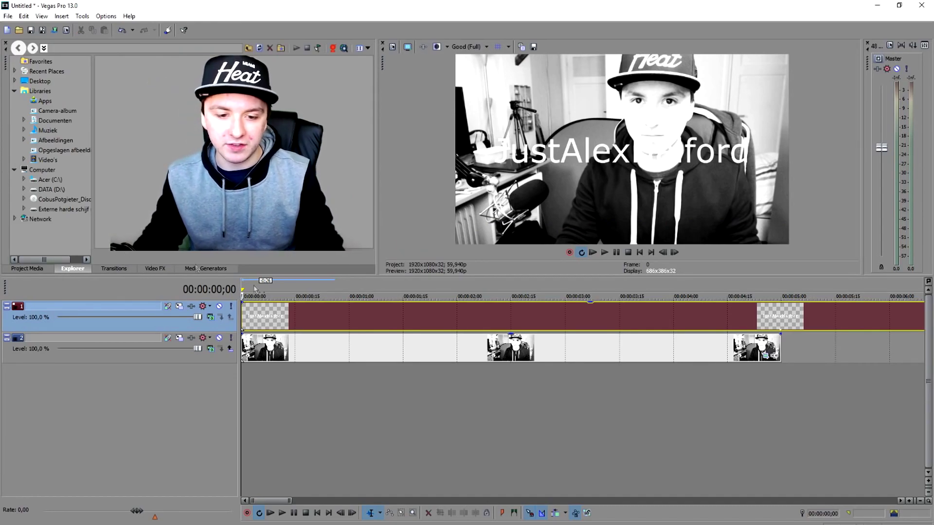
scroll(657, 323, "down", 4)
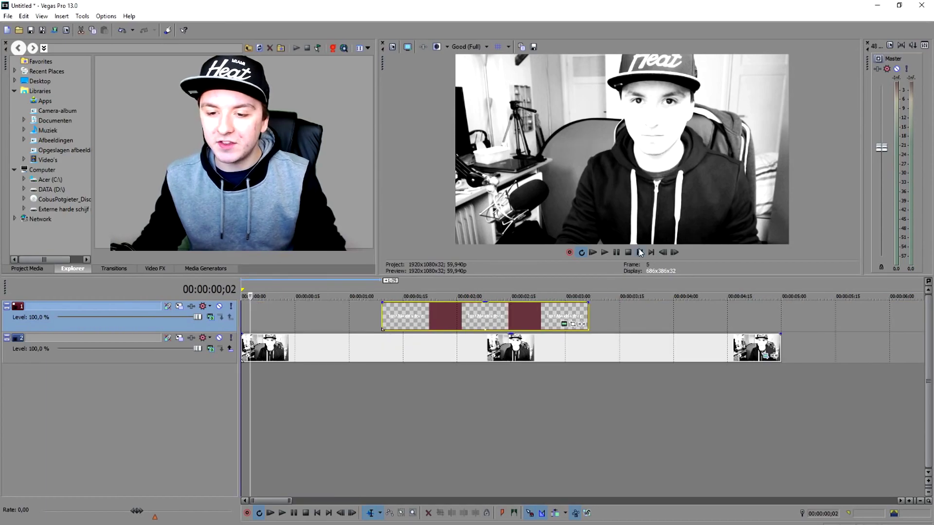
scroll(439, 290, "up", 3)
key("space")
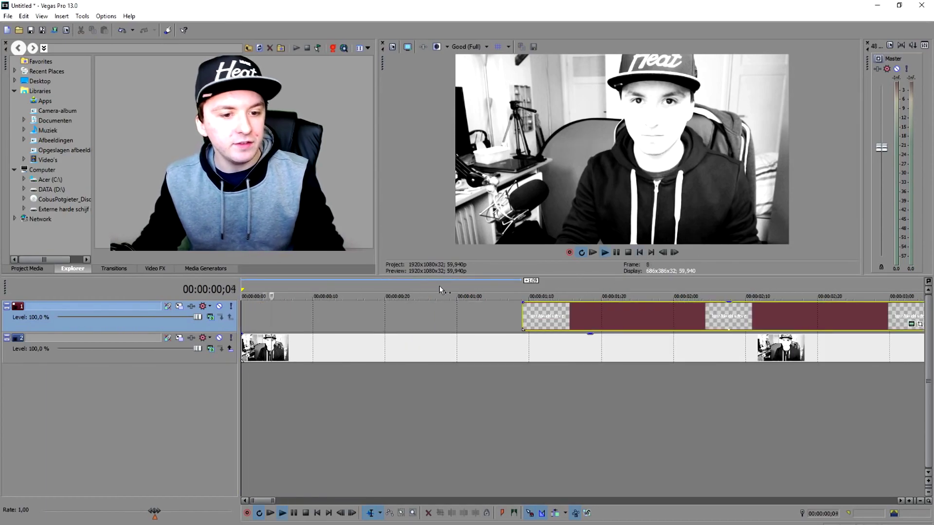
scroll(439, 285, "down", 3)
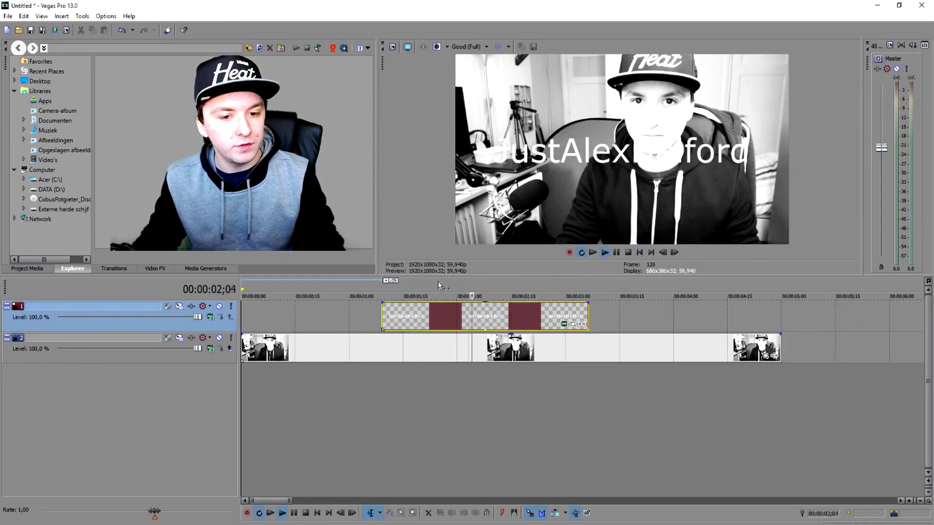
left_click_drag(438, 317, 511, 316)
left_click(439, 347)
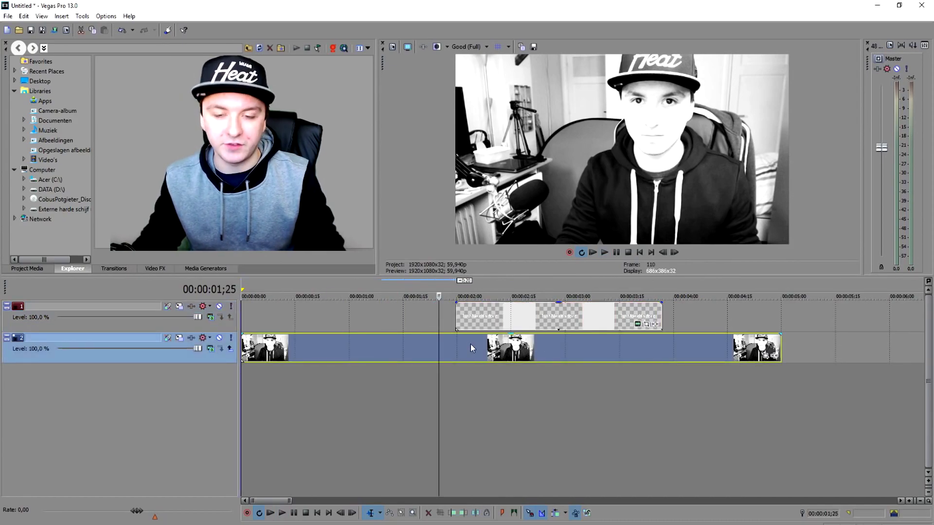
scroll(471, 347, "up", 3)
key("s")
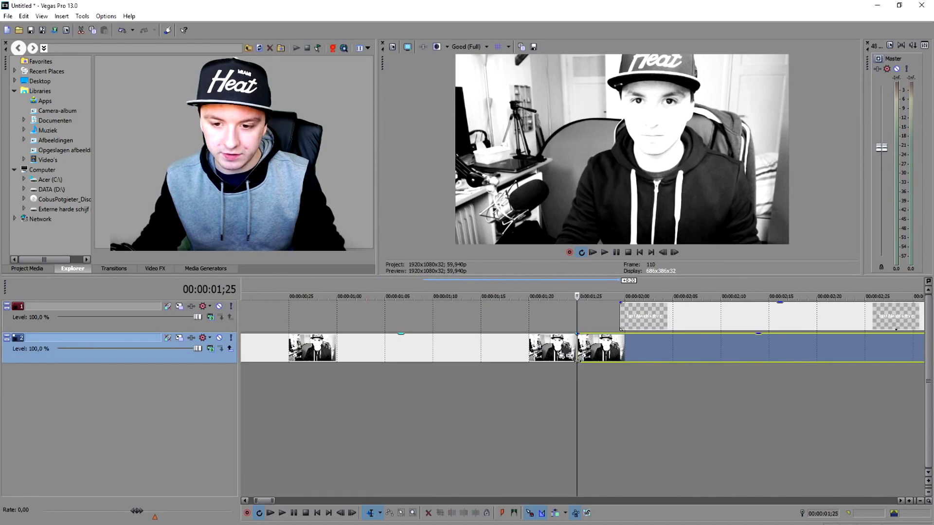
Split the webcam clip again at 03;15 and slide the title to fit between the cuts.
left_click_drag(636, 329, 619, 314)
left_click_drag(595, 132, 530, 188)
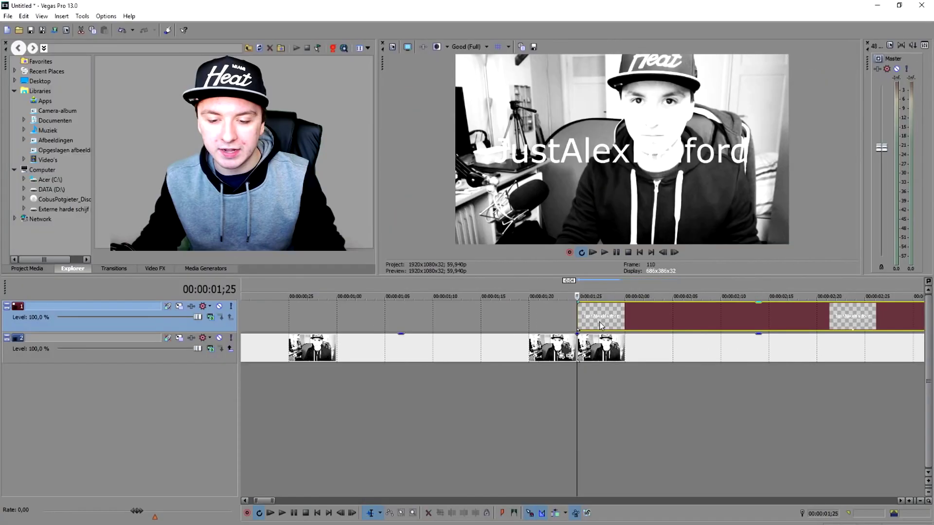
scroll(602, 326, "down", 3)
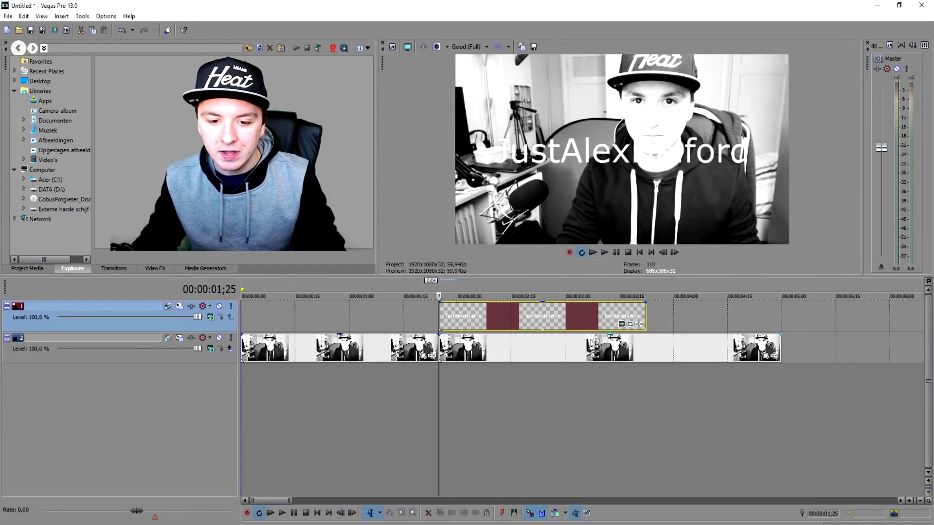
scroll(608, 350, "up", 2)
left_click(755, 353)
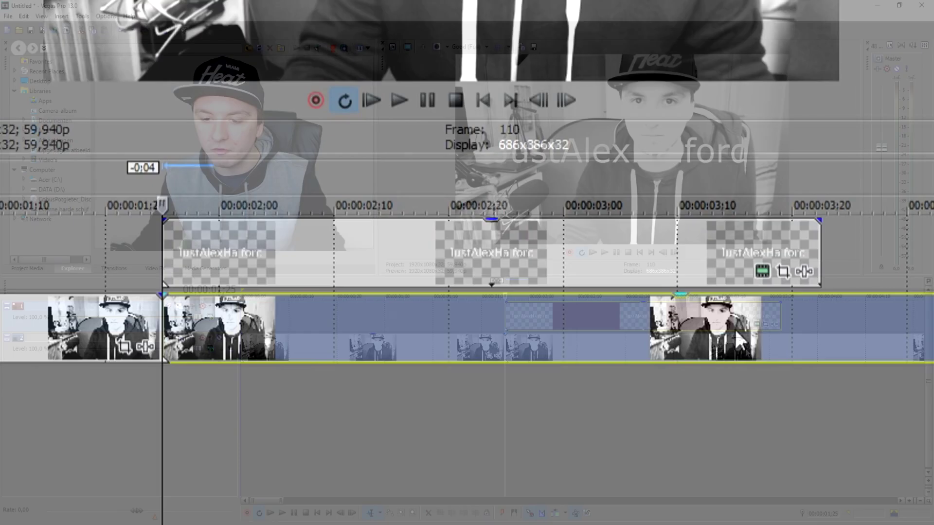
scroll(755, 354, "up", 5)
key("s")
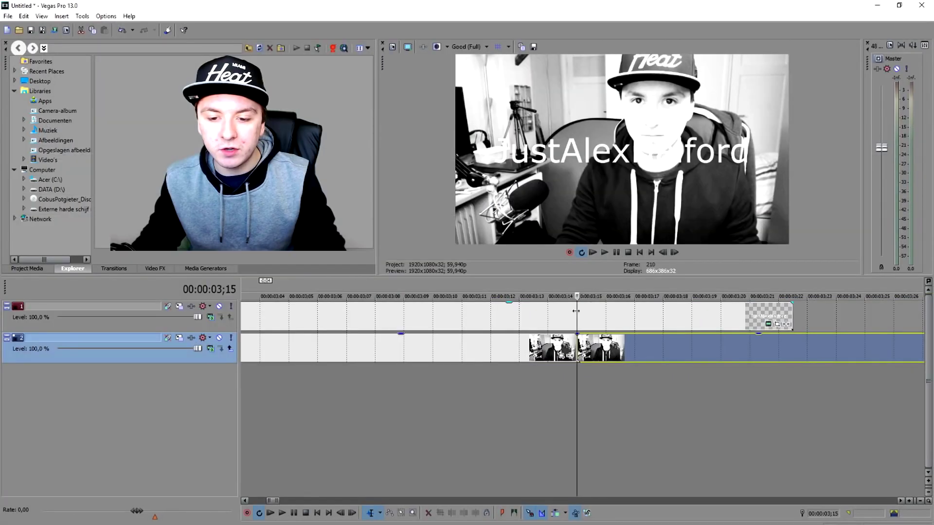
left_click_drag(769, 315, 553, 316)
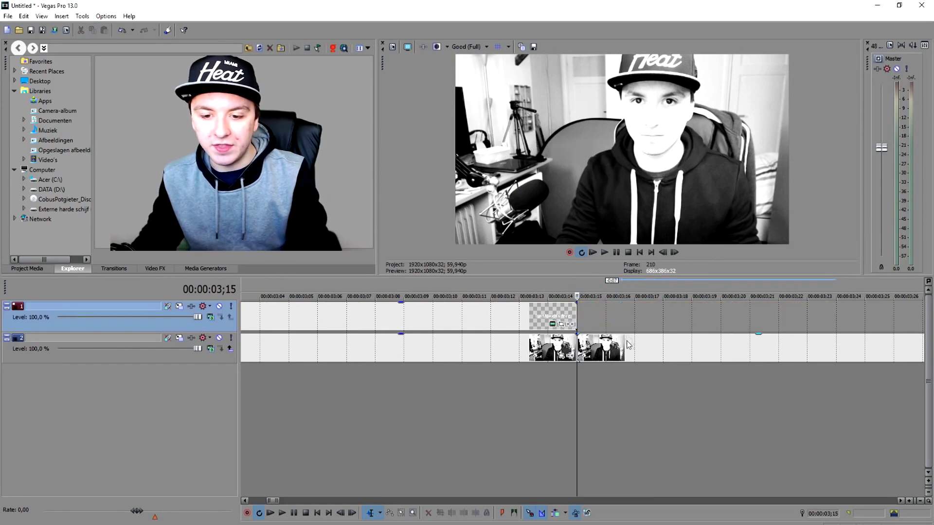
Select the title event and the webcam sections underneath it.
scroll(629, 342, "down", 4)
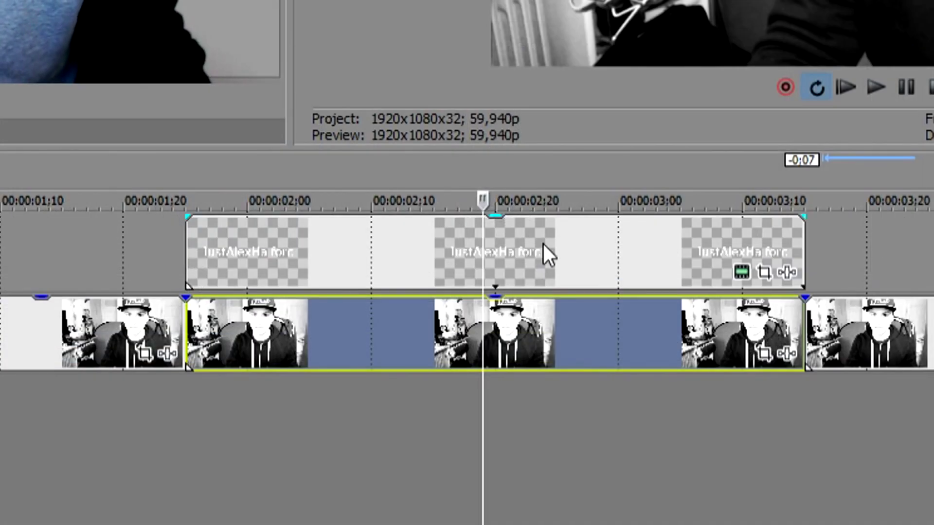
left_click(544, 245)
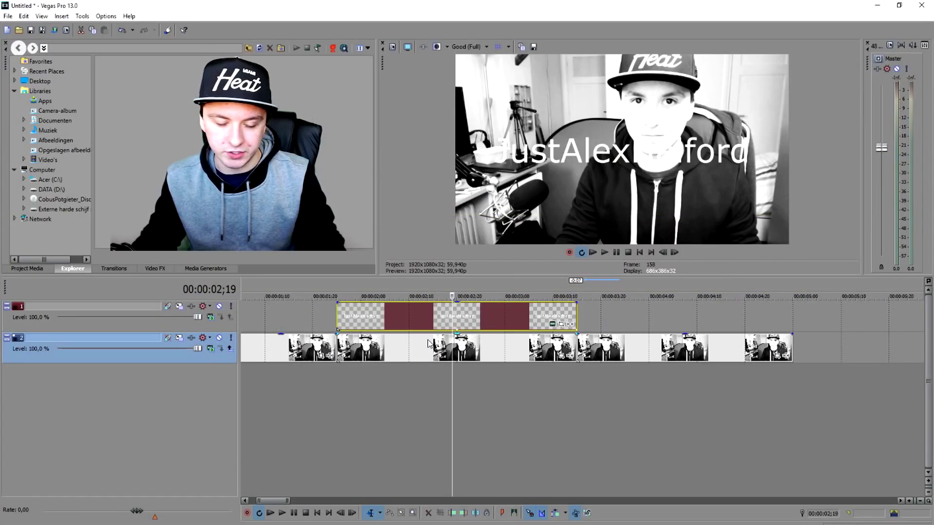
left_click(429, 344)
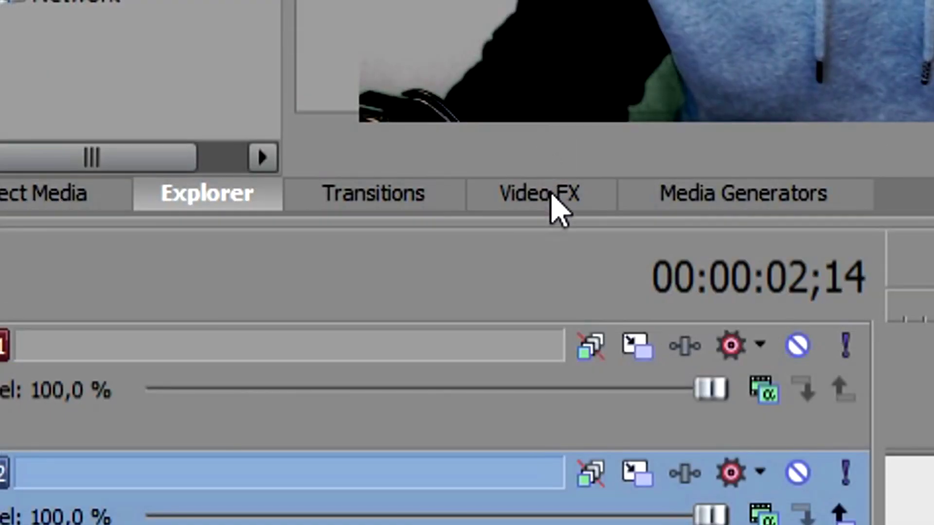
left_click(157, 269)
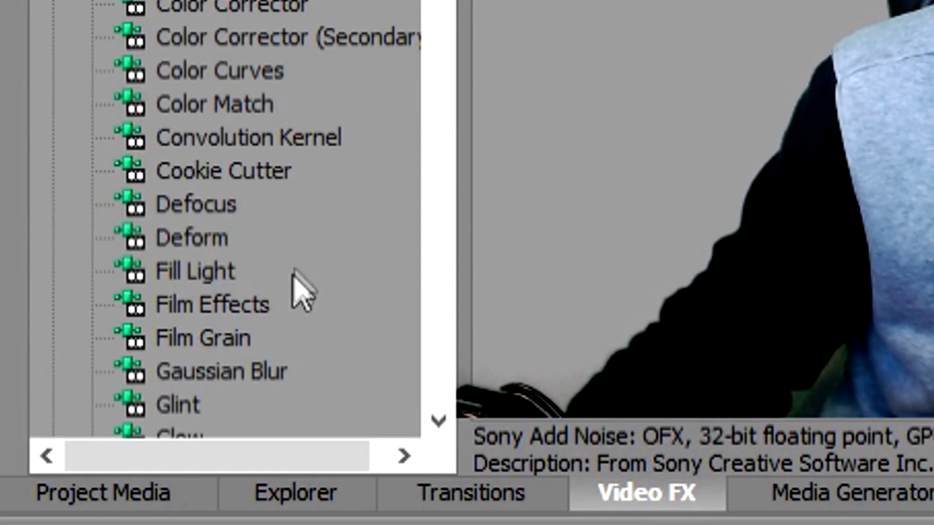
Apply Sony Gaussian Blur to the track 2 webcam section under the title, then close its settings.
left_click(58, 239)
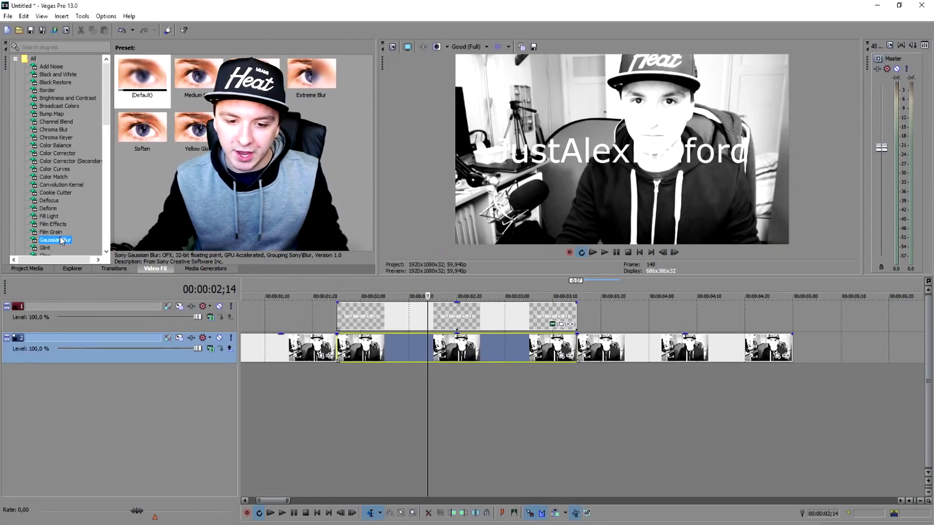
left_click_drag(393, 342, 457, 350)
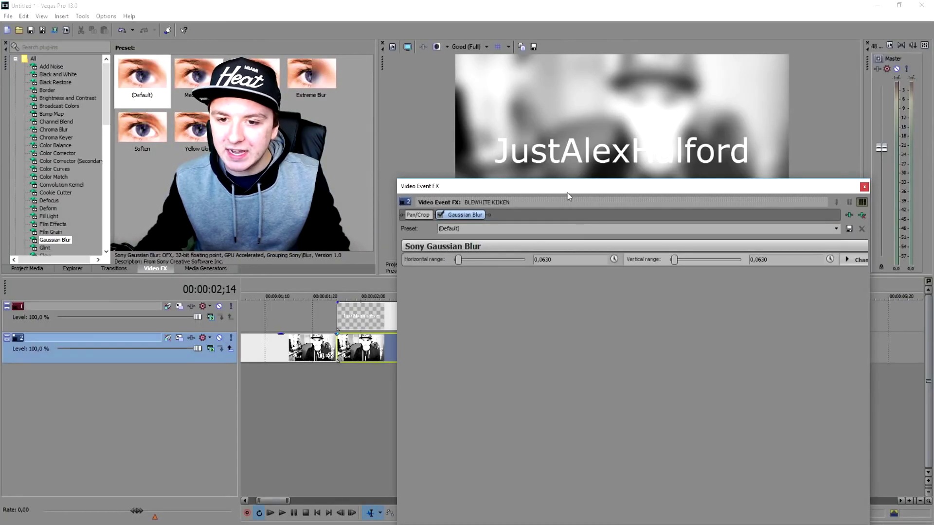
left_click_drag(567, 192, 434, 337)
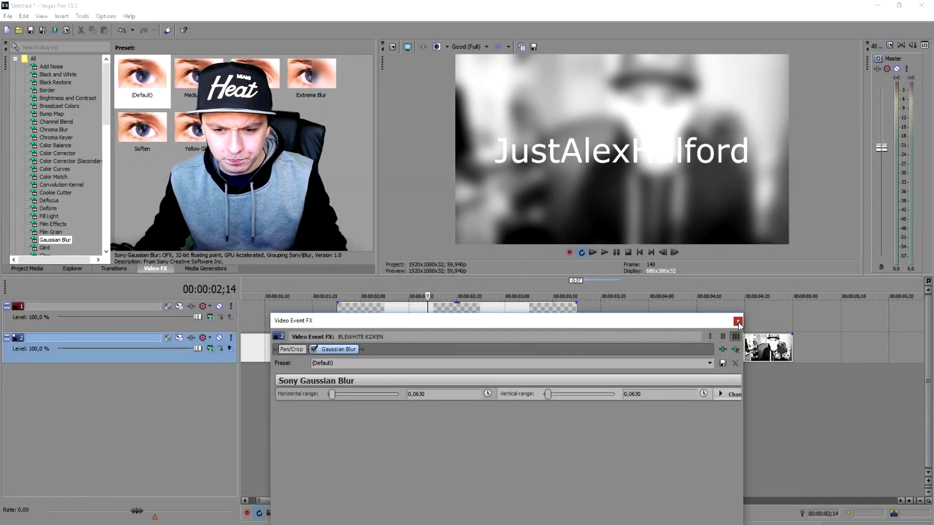
left_click(737, 322)
left_click(640, 252)
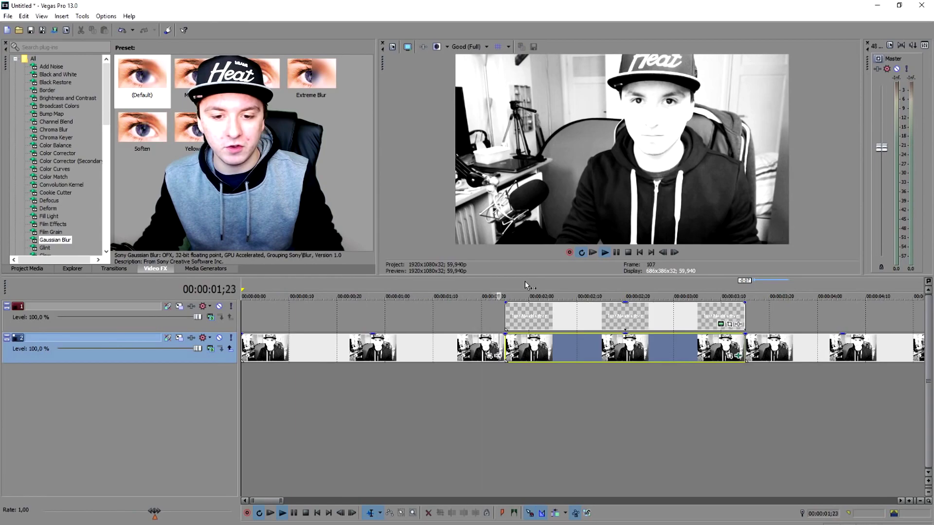
Check the blur at 02;05 and 02;24, then open the blurred section's Event FX settings.
key("space")
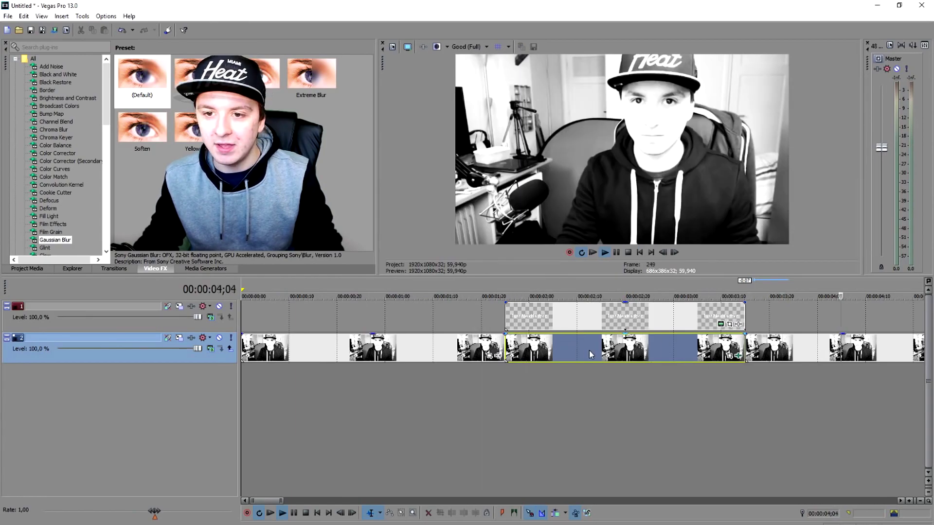
scroll(588, 354, "down", 2)
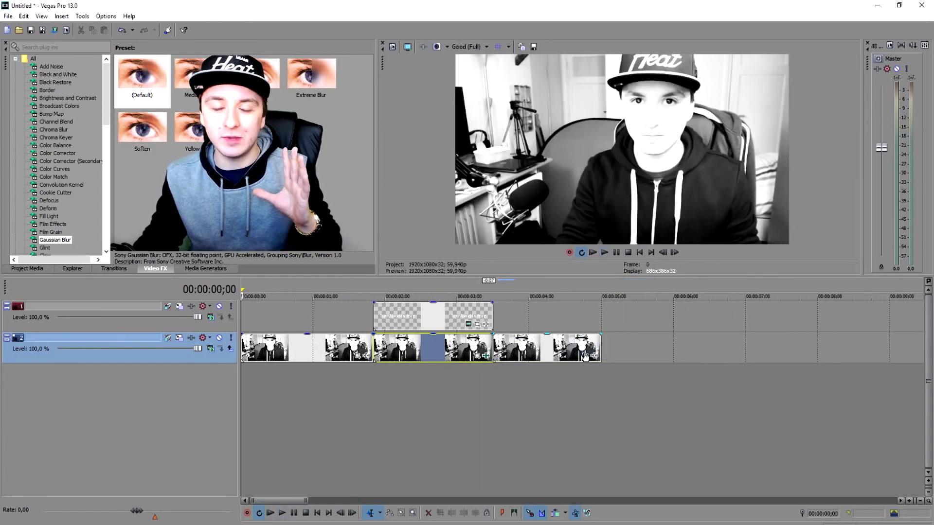
scroll(585, 357, "up", 3)
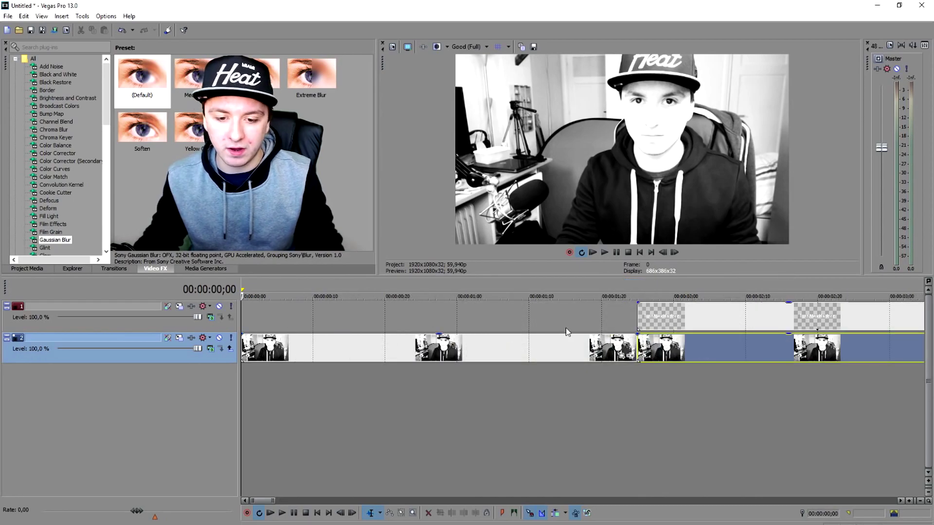
left_click(556, 348)
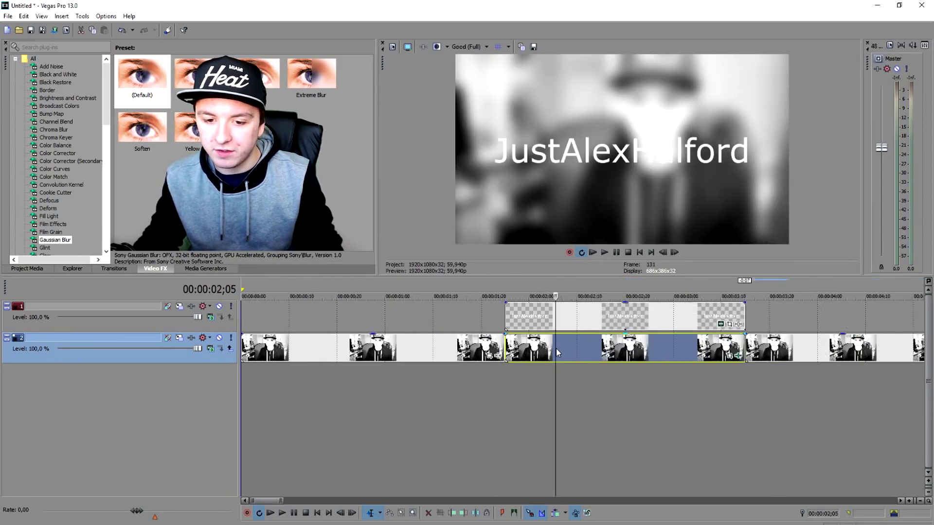
scroll(556, 348, "down", 1)
left_click(547, 348)
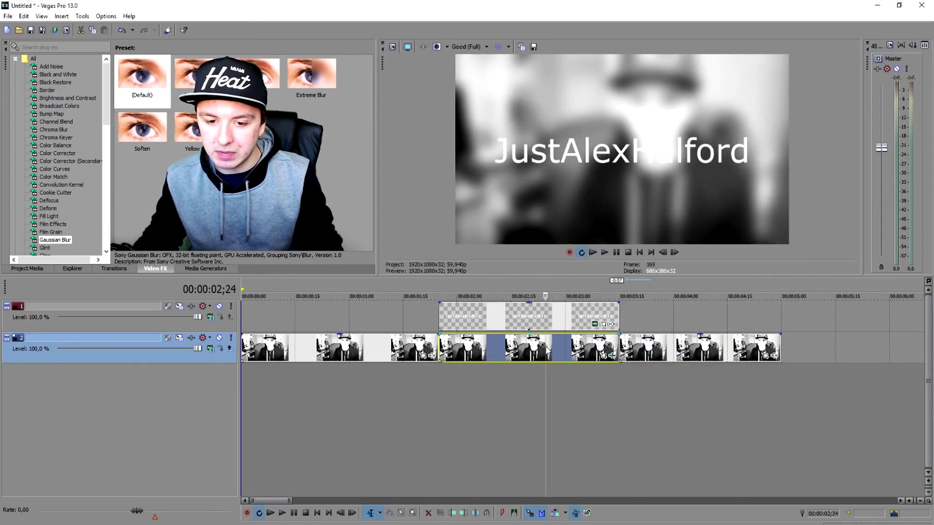
left_click(603, 357)
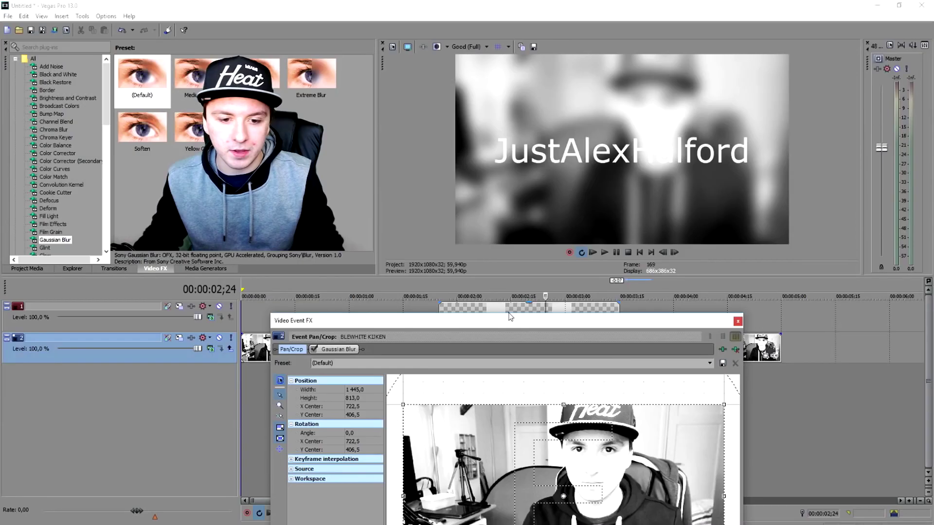
Try the Gaussian Blur range sliders, leaving both horizontal and vertical range at 0.0630.
left_click_drag(510, 316, 694, 191)
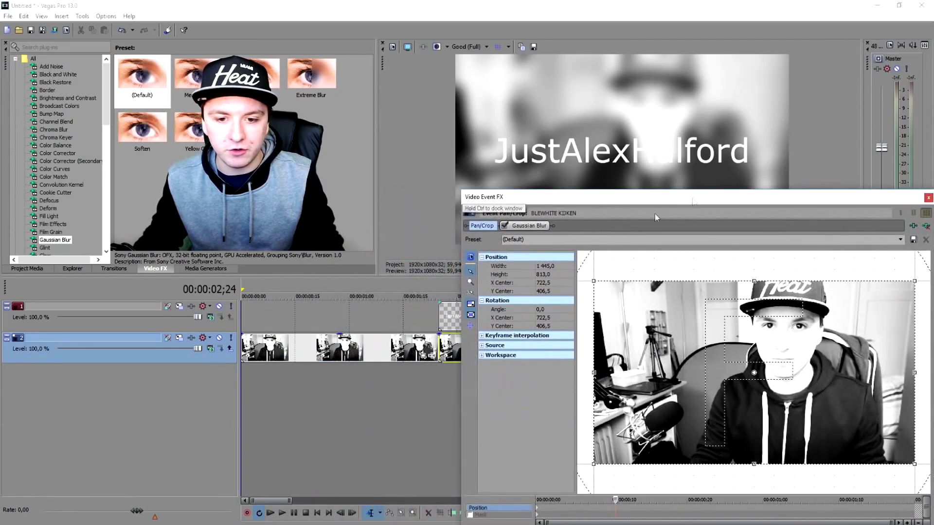
left_click(523, 223)
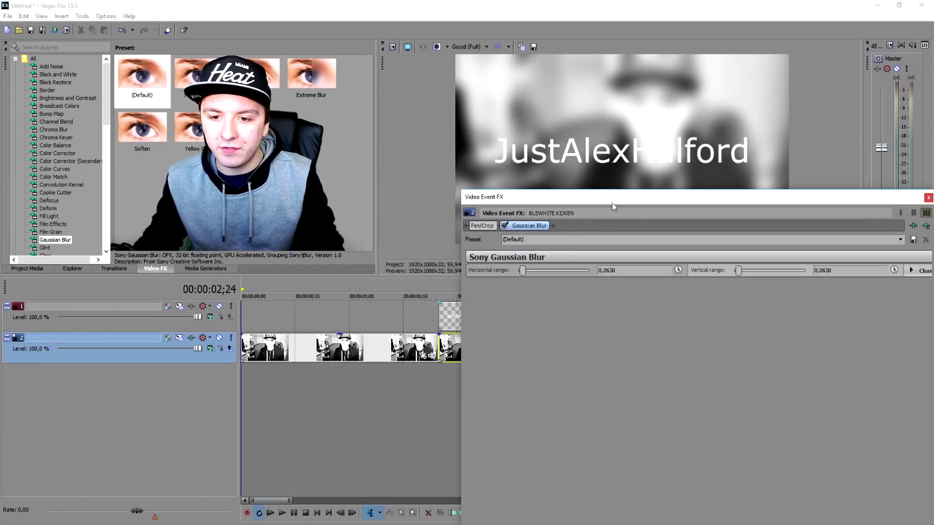
left_click_drag(620, 197, 429, 305)
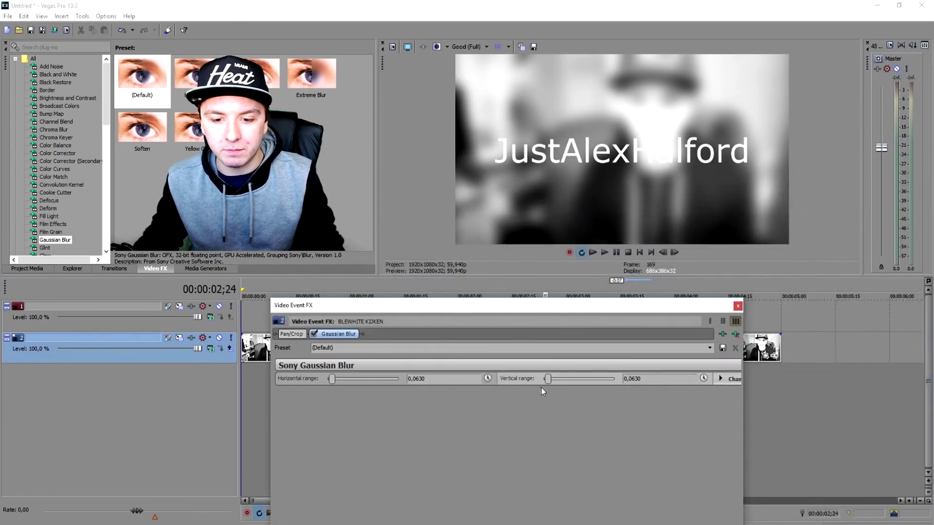
left_click_drag(547, 383, 563, 382)
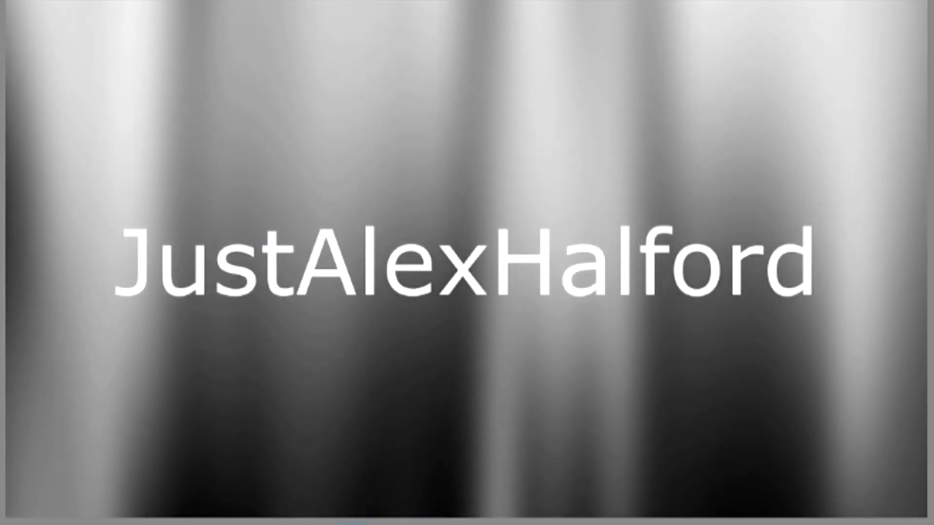
mouse_move(330, 380)
left_mouse_down()
mouse_move(358, 380)
mouse_move(331, 380)
left_mouse_up()
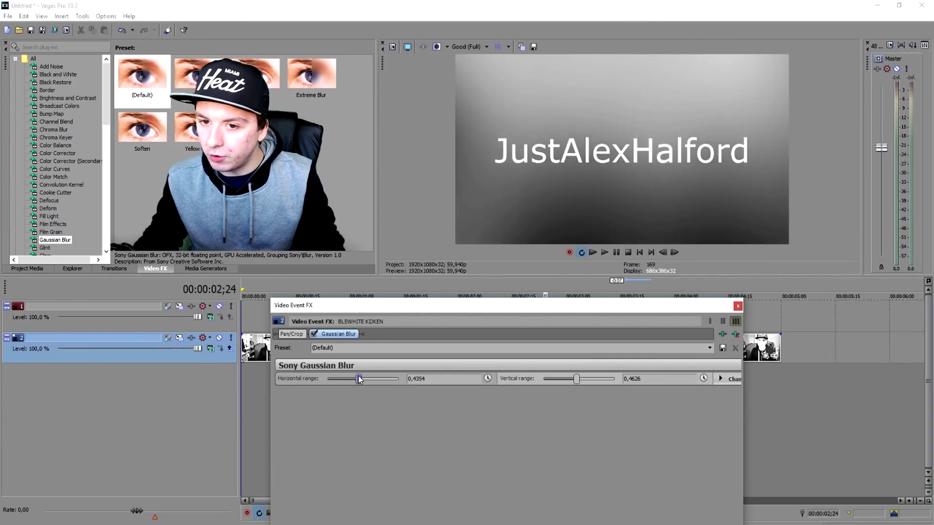
left_click_drag(577, 379, 548, 379)
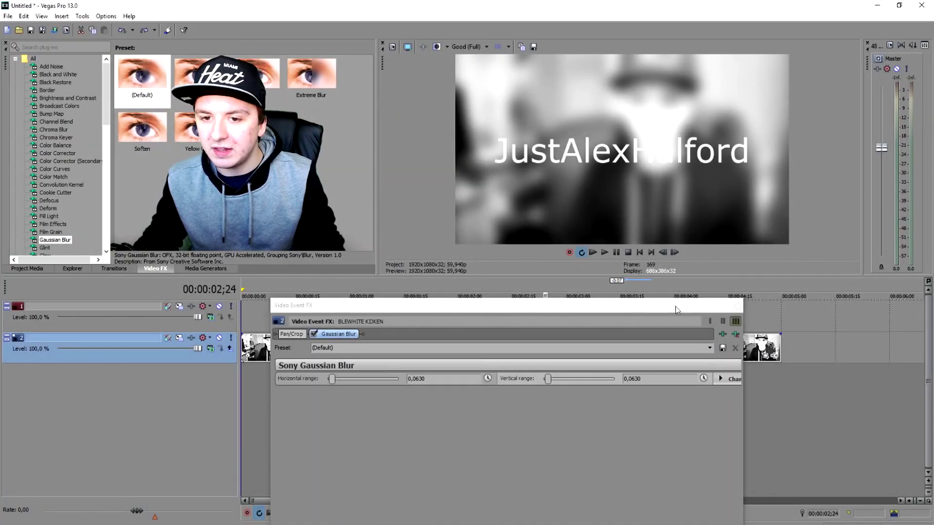
left_click(734, 308)
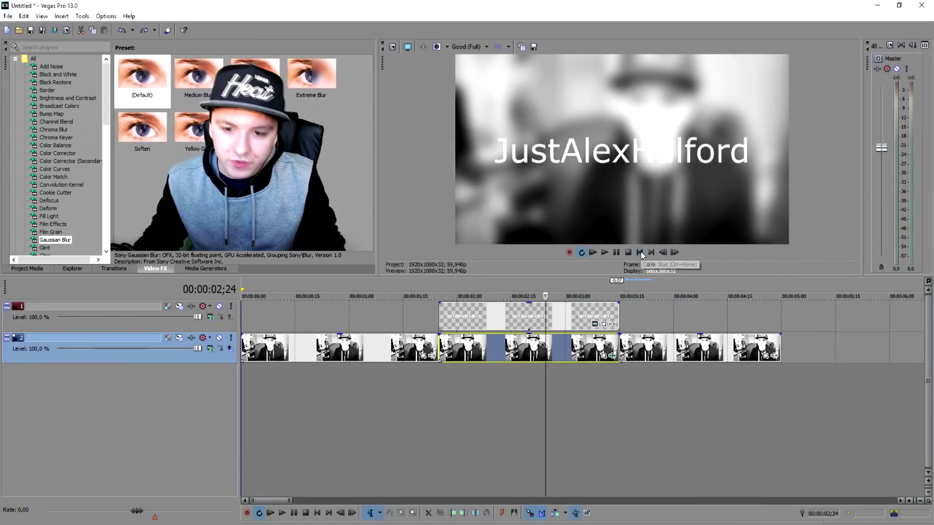
Undo the earlier cuts and re-split the webcam clip at 0;24 and 3;28.
left_click(640, 253)
scroll(582, 319, "up", 2)
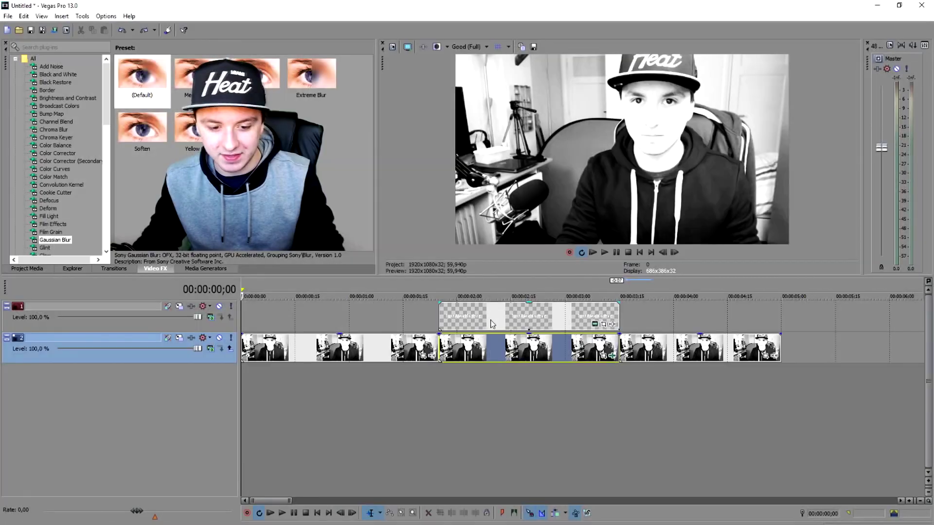
left_click(488, 329)
key("ctrl+z")
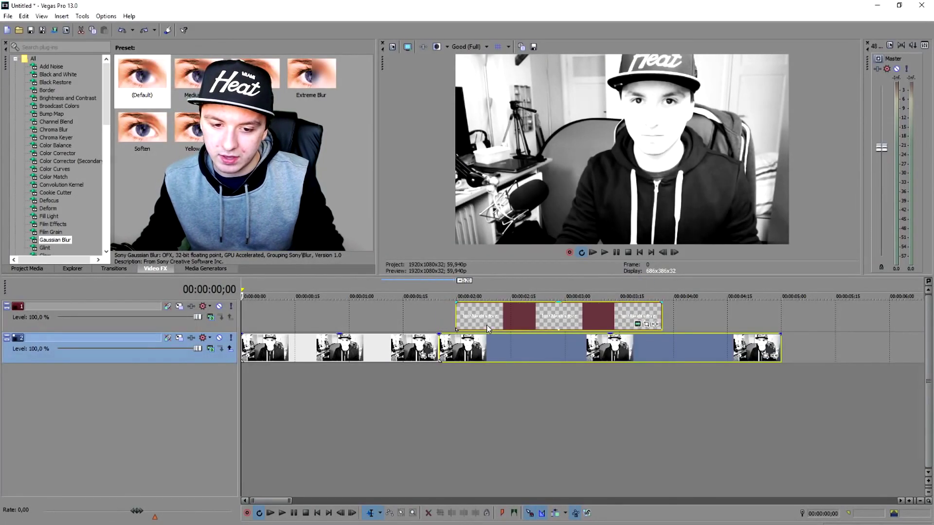
left_click(515, 314)
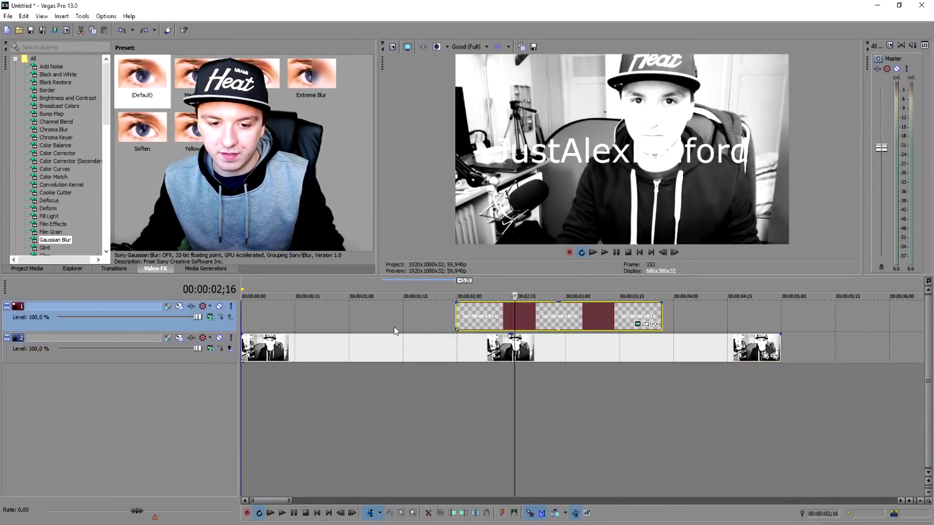
left_click(329, 347)
key("s")
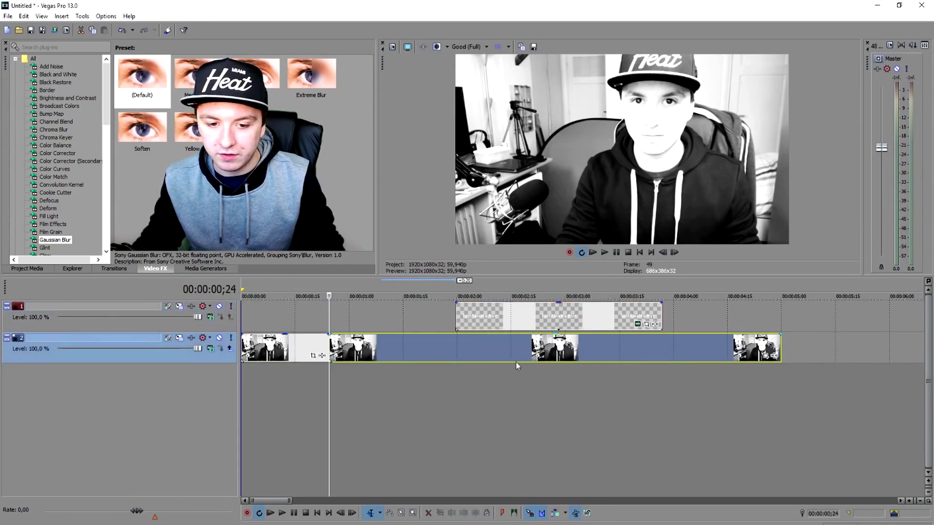
left_click(668, 353)
key("s")
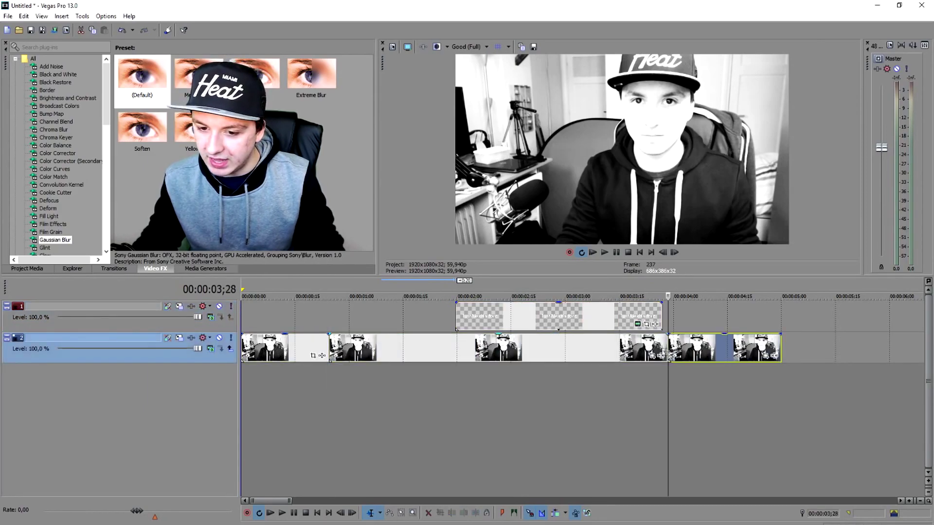
left_click(421, 354)
Move the JustAlexHalford title to the blurred section's start and stretch it to its end.
left_click_drag(498, 319, 377, 308)
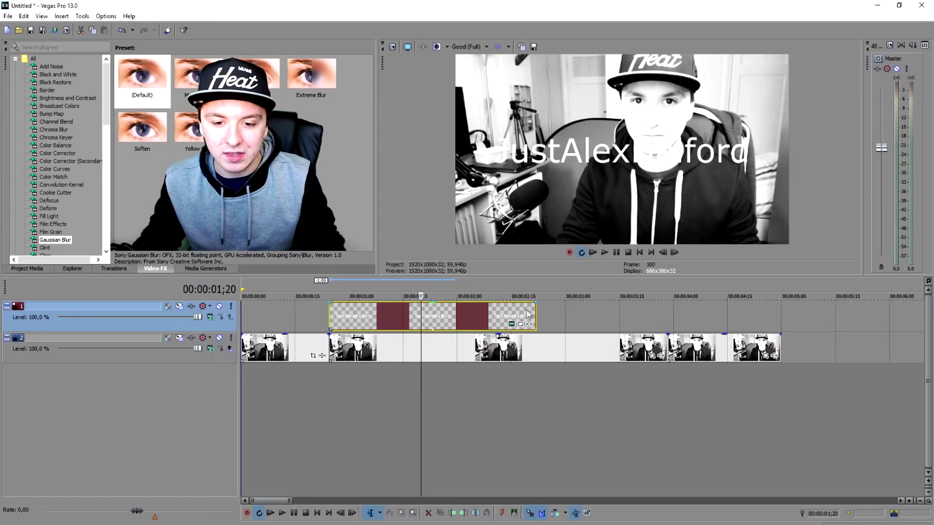
left_click_drag(535, 314, 670, 312)
key("Return")
key("Return")
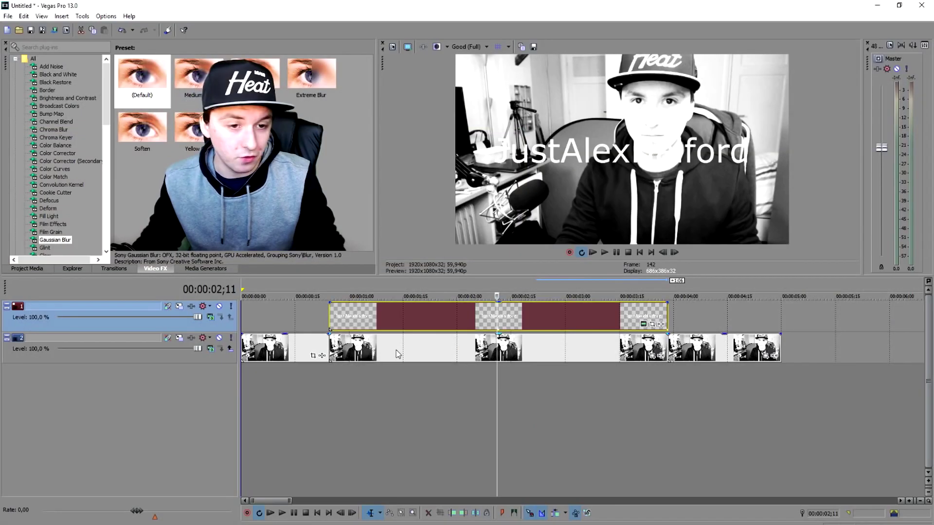
left_click(396, 353)
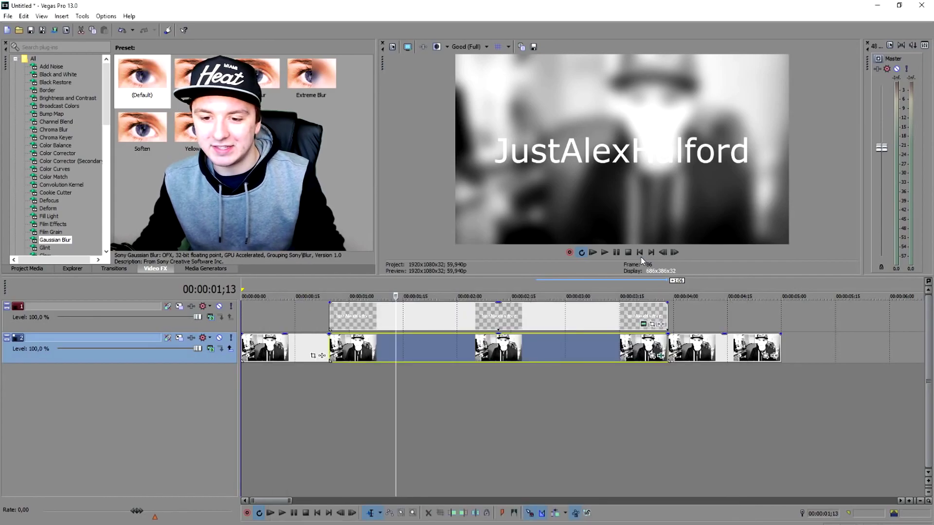
left_click(639, 252)
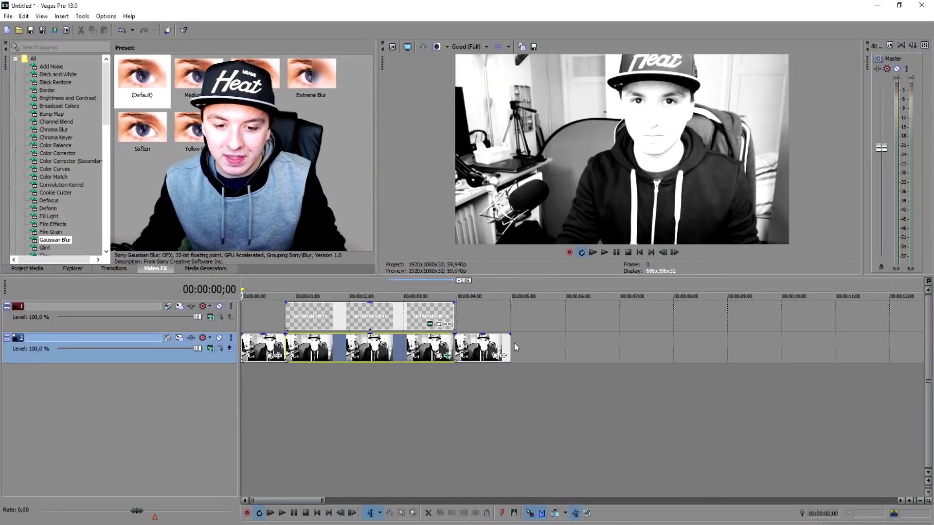
scroll(515, 344, "up", 2)
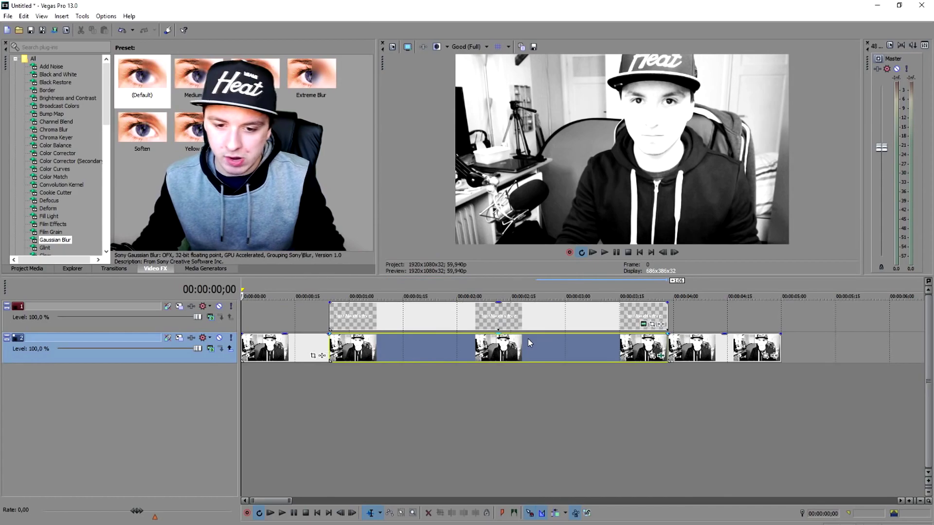
left_click(330, 313)
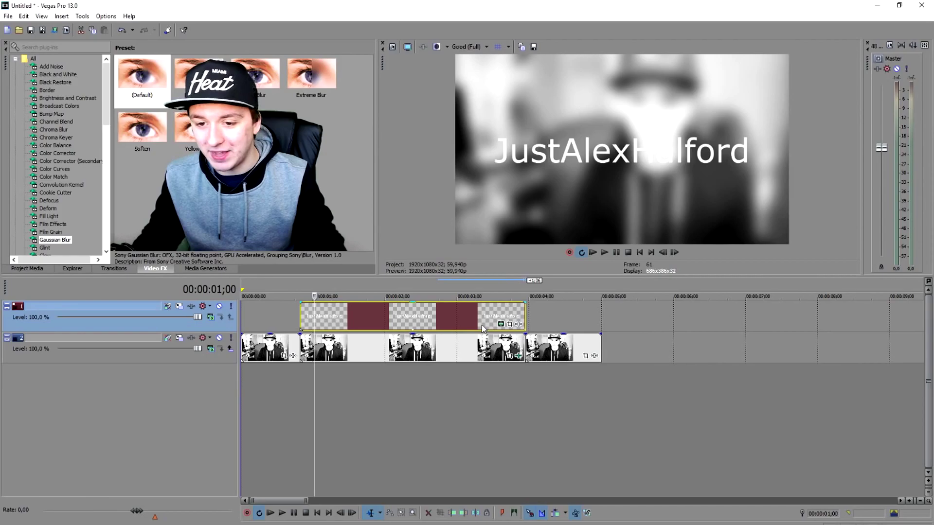
key("ctrl+z")
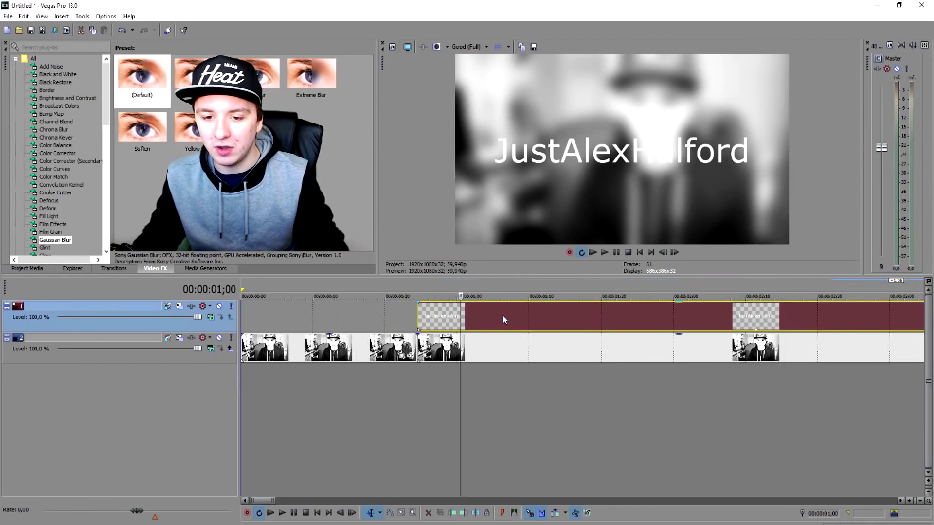
left_click(431, 346)
left_click(431, 347)
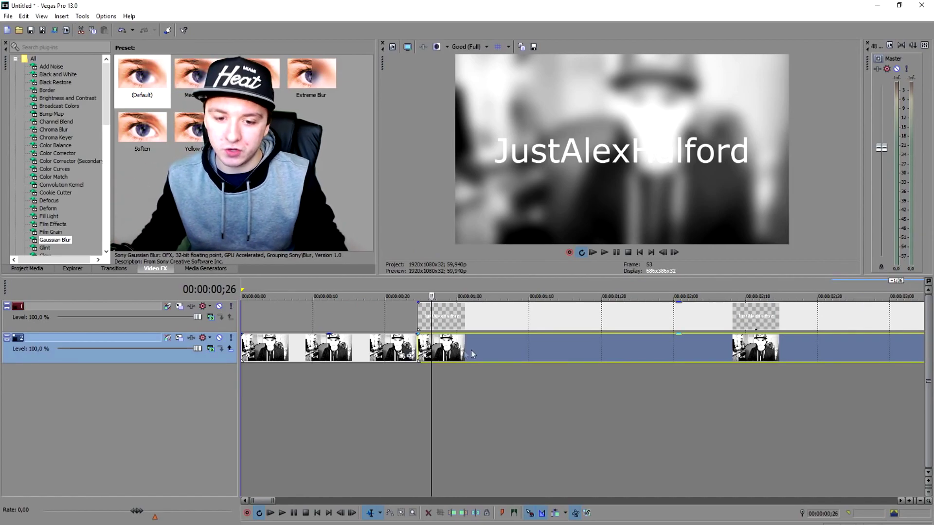
scroll(471, 354, "down", 3)
left_click(454, 317)
left_click(420, 348)
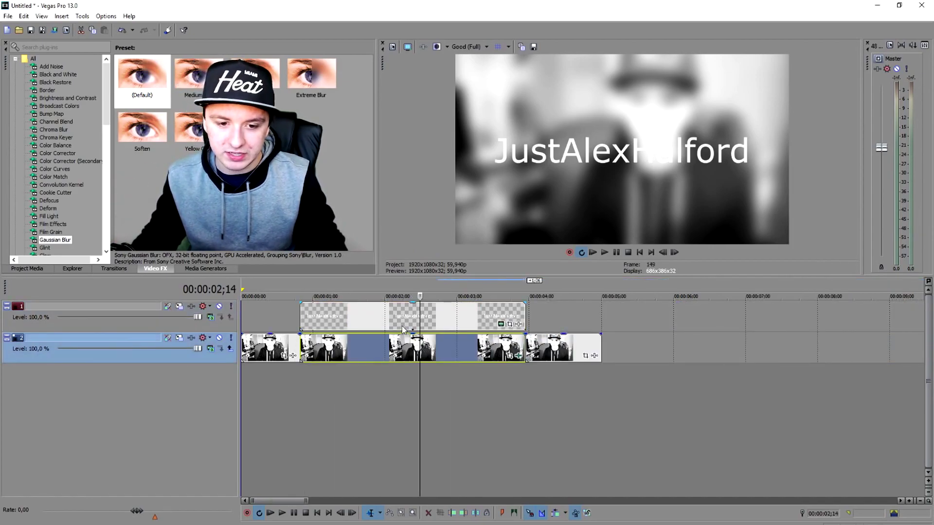
left_click(434, 319, "ctrl")
scroll(456, 338, "up", 2)
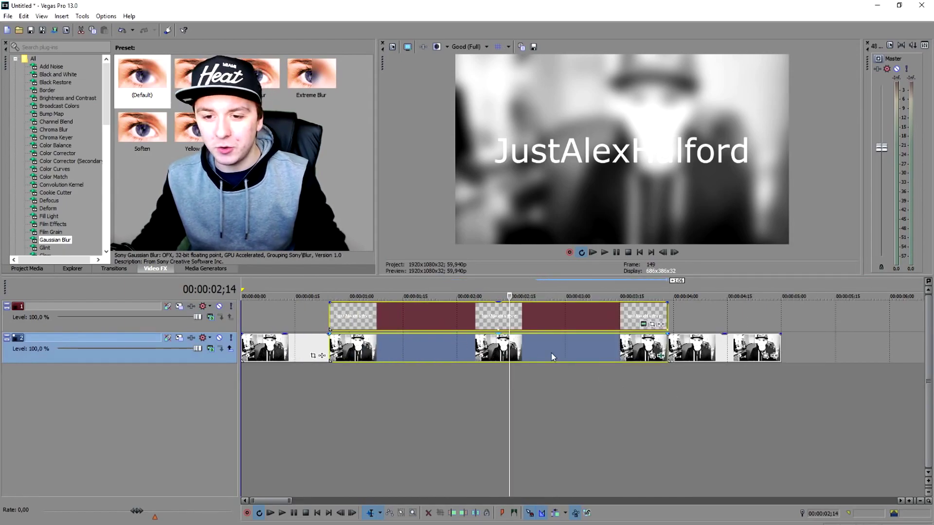
left_click(462, 343)
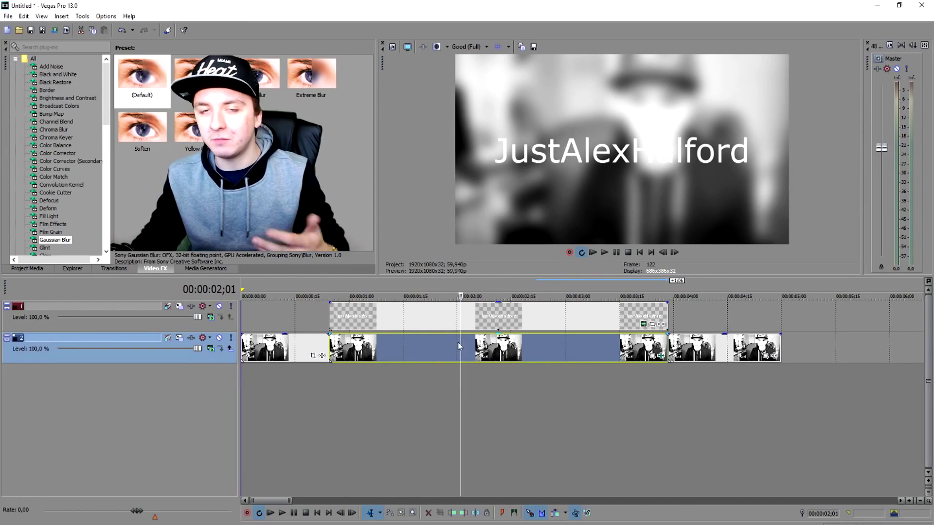
left_click(433, 317)
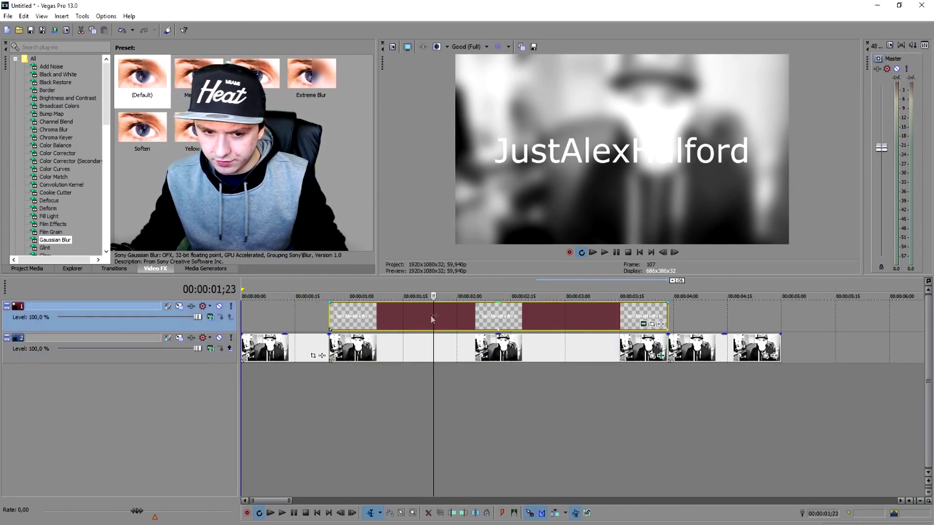
left_click(342, 310)
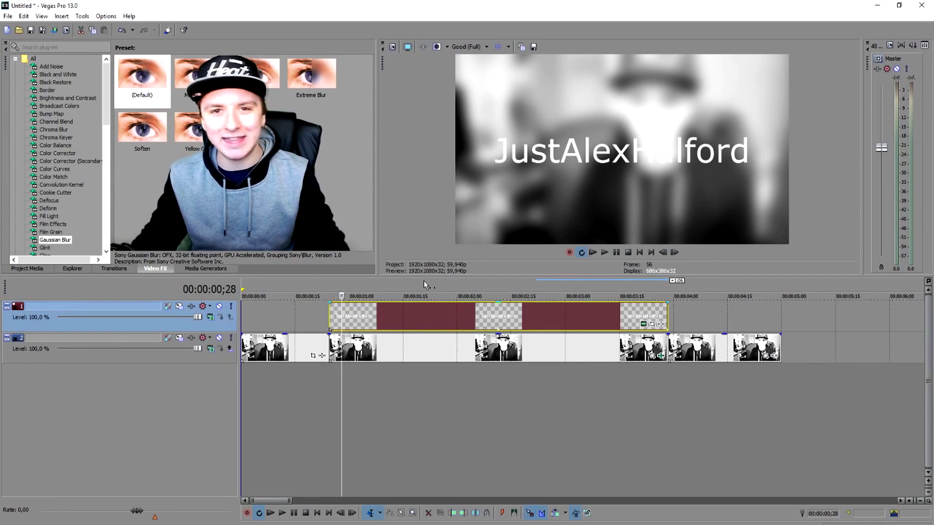
left_click(331, 321)
left_click(549, 346)
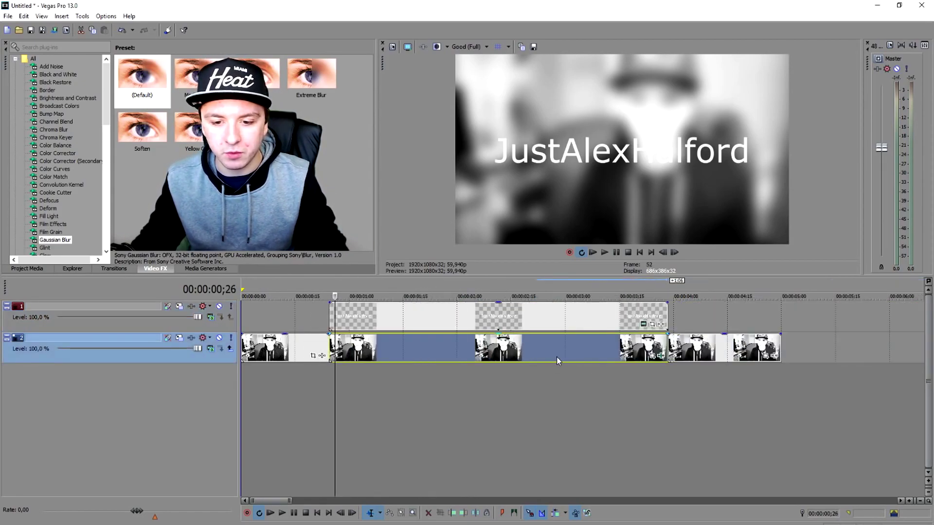
scroll(541, 340, "up", 2)
left_click(575, 317)
left_click(592, 346)
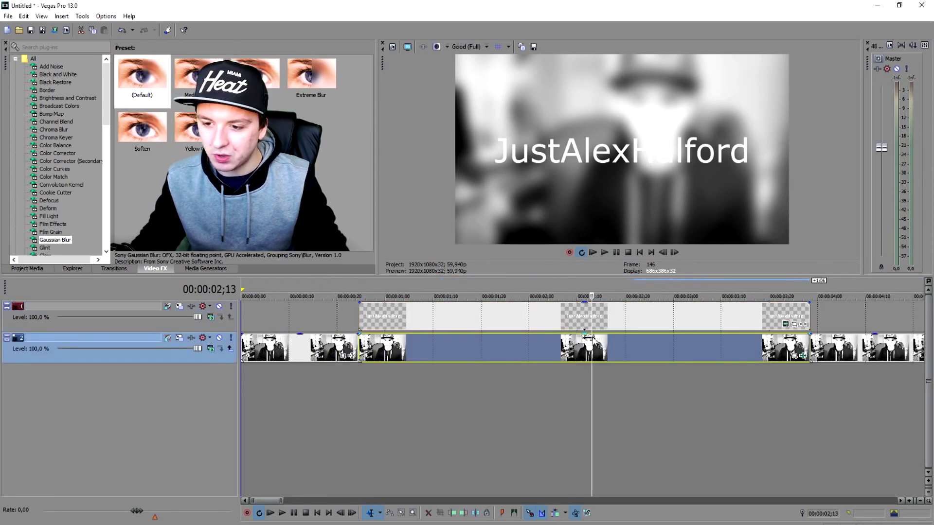
left_click(306, 280)
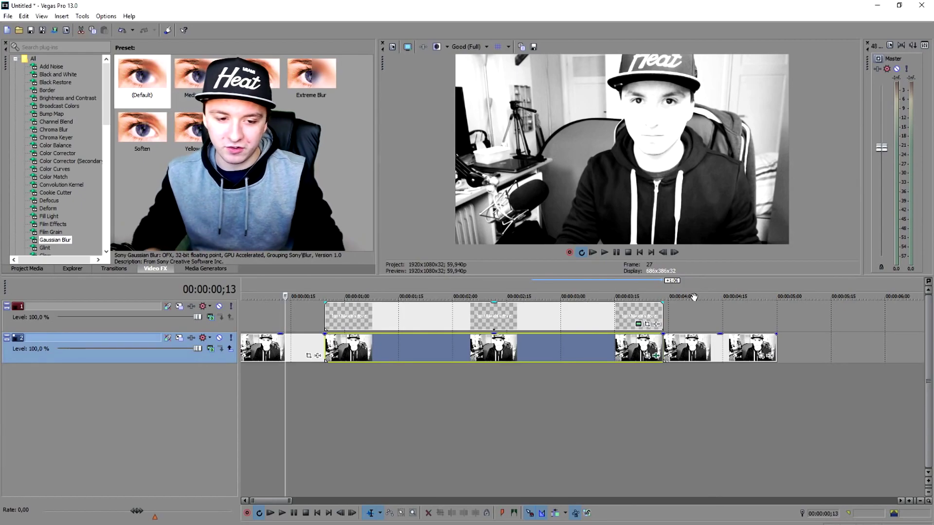
left_click(331, 320)
left_click(347, 348)
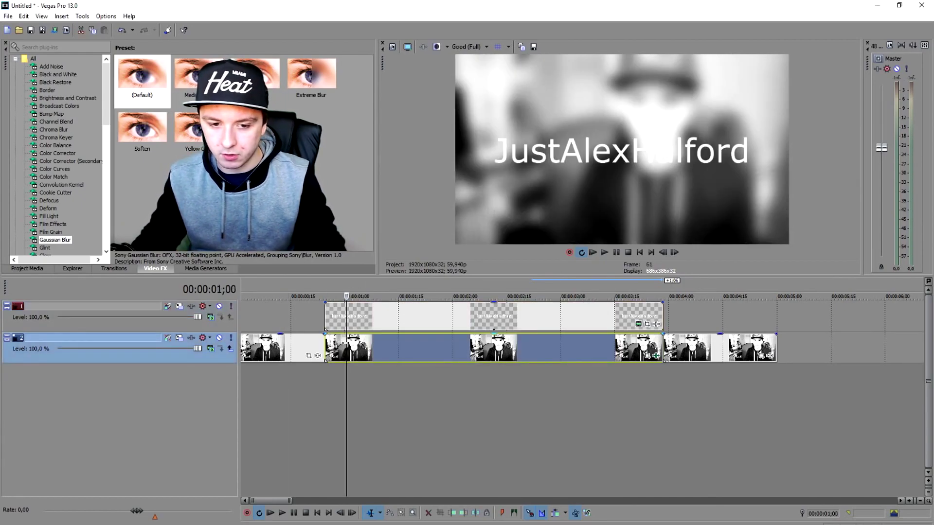
left_click(384, 311)
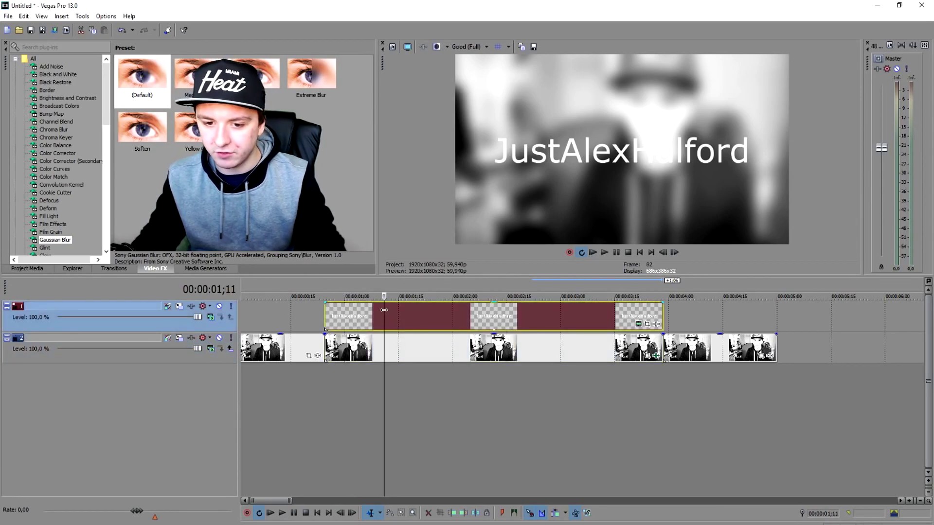
left_click(554, 316)
key("space")
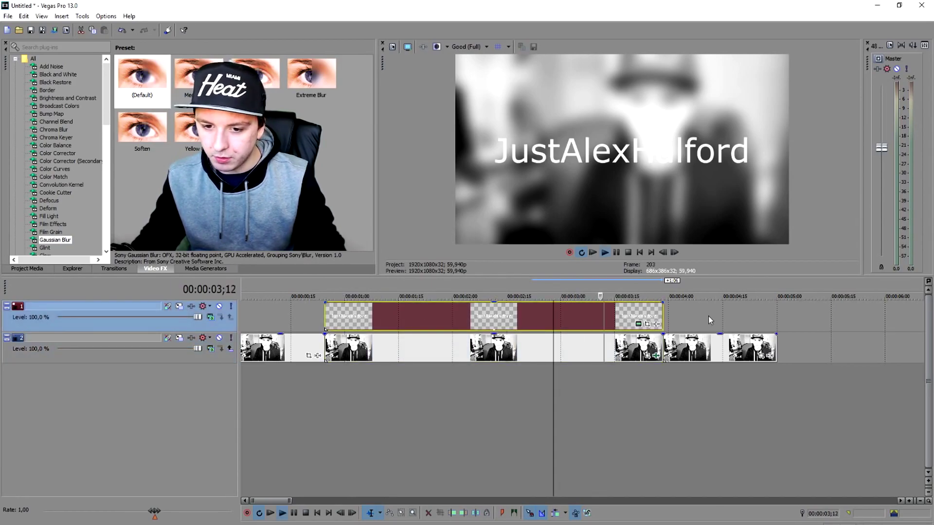
key("space")
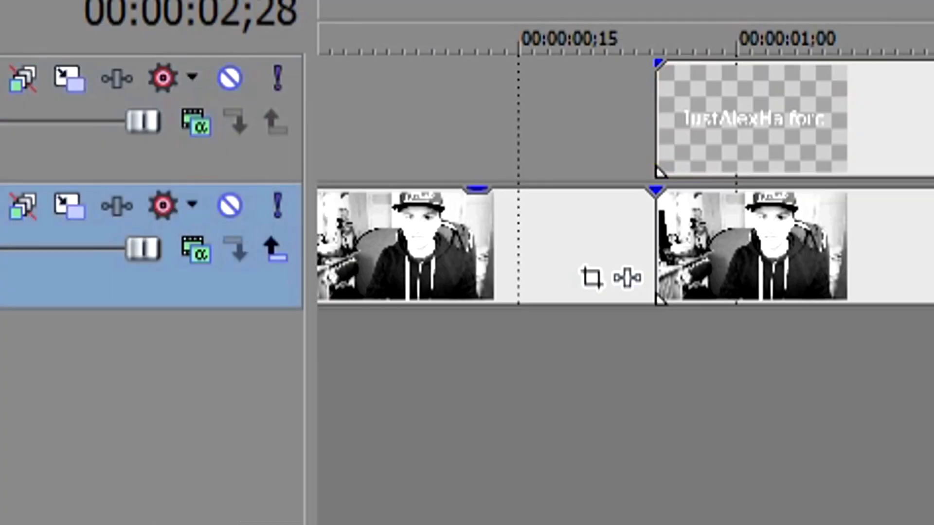
left_click(588, 272)
key("ctrl+c")
key("ctrl+v")
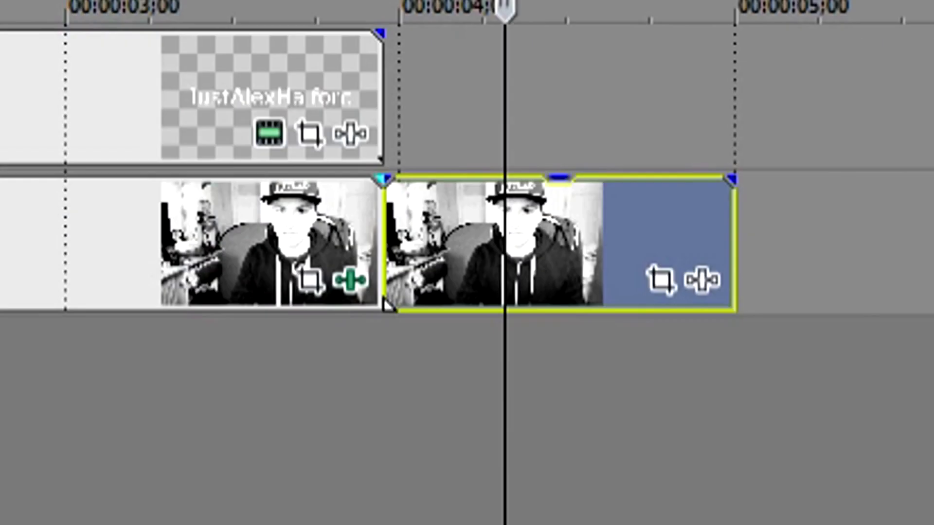
left_click(413, 355)
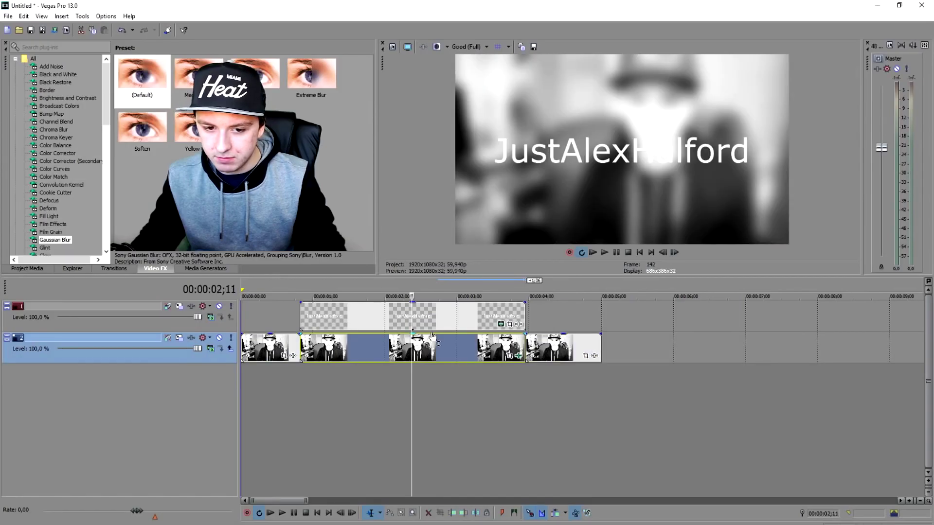
left_click(441, 316)
left_click(390, 311)
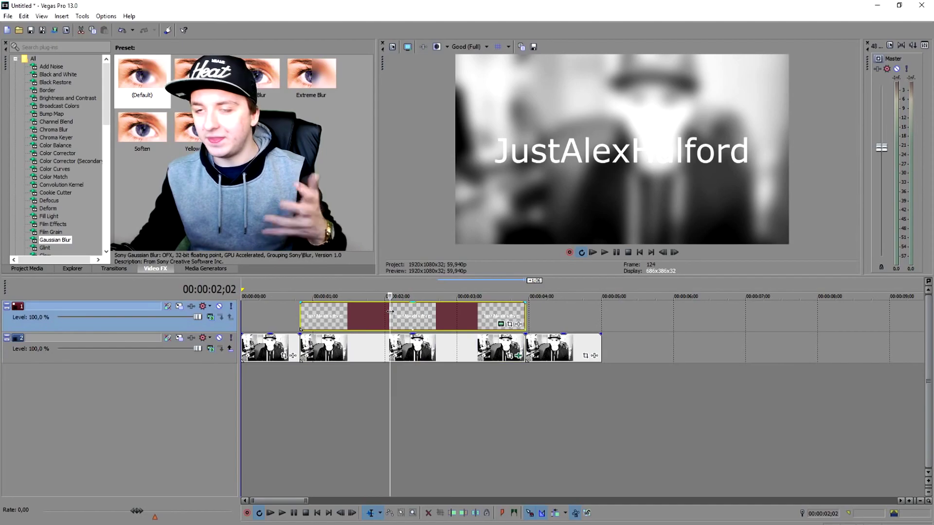